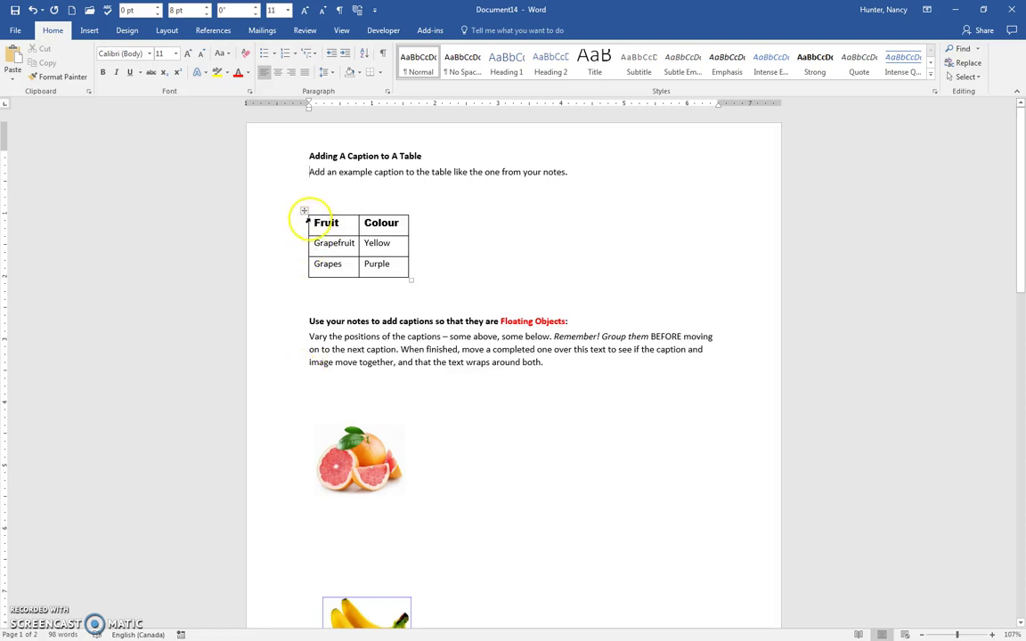
Caption the Fruit/Colour table 'Table 1 - Table Caption Example 1', positioned above it.
{"action": "left_click", "coordinate": [303, 212]}
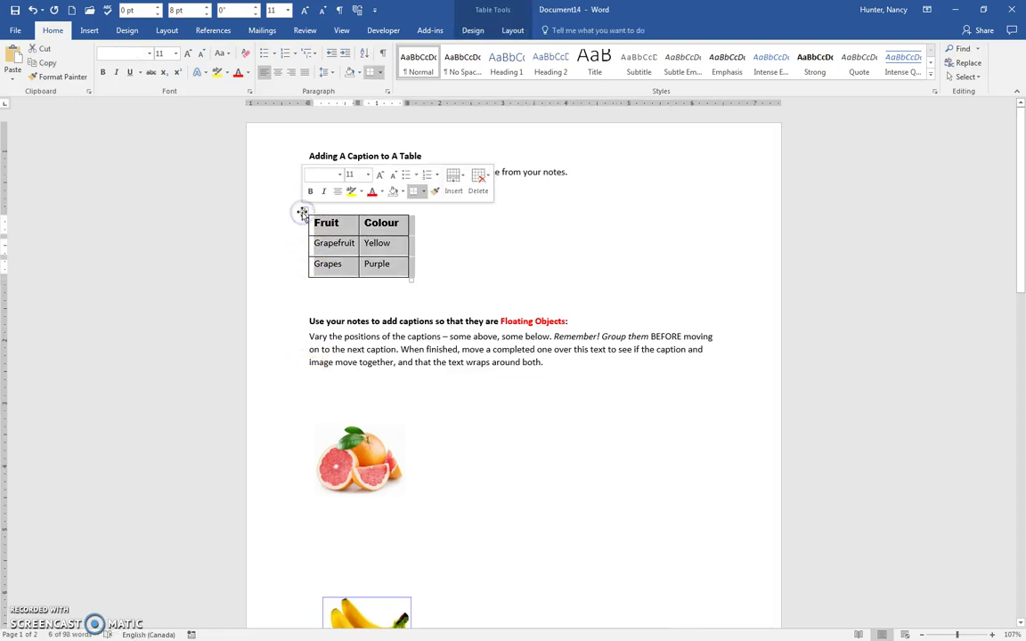
{"action": "left_click", "coordinate": [218, 31]}
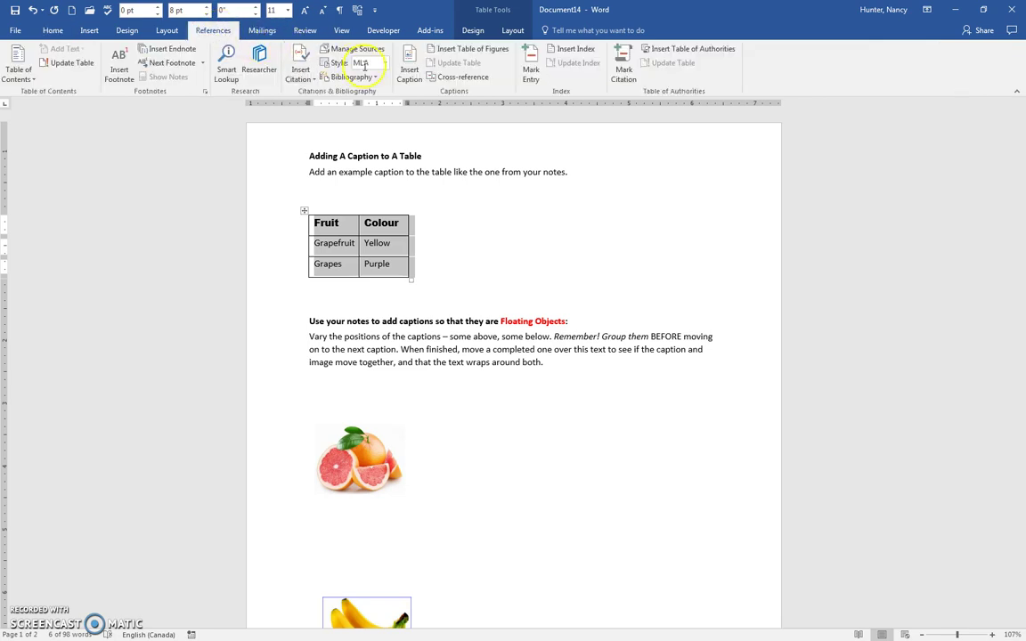
{"action": "left_click", "coordinate": [409, 71]}
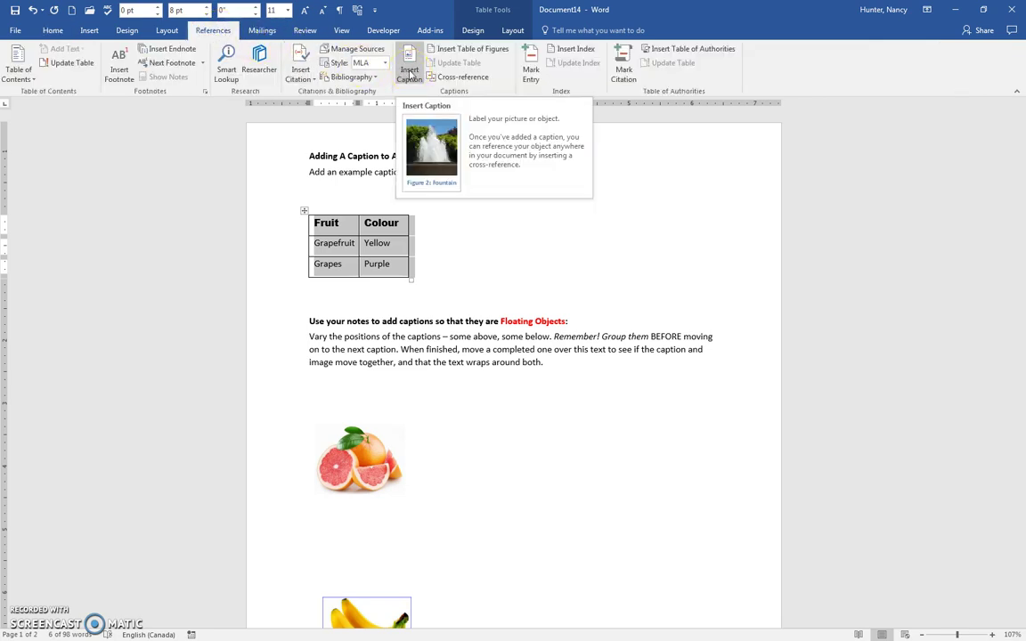
{"action": "left_click", "coordinate": [409, 72]}
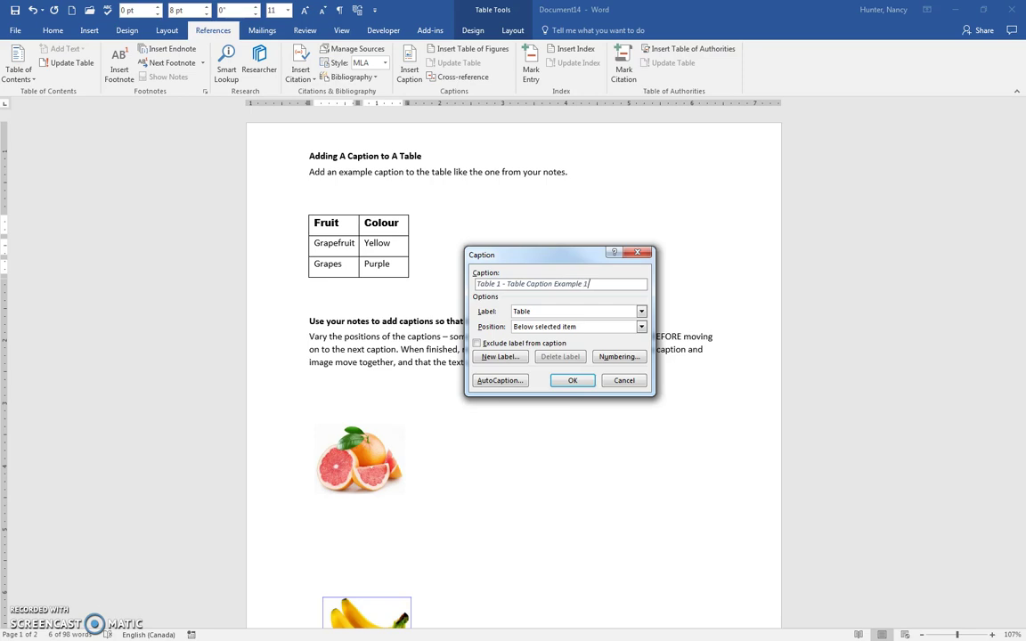
{"action": "left_click", "coordinate": [641, 326]}
{"action": "left_click", "coordinate": [546, 337]}
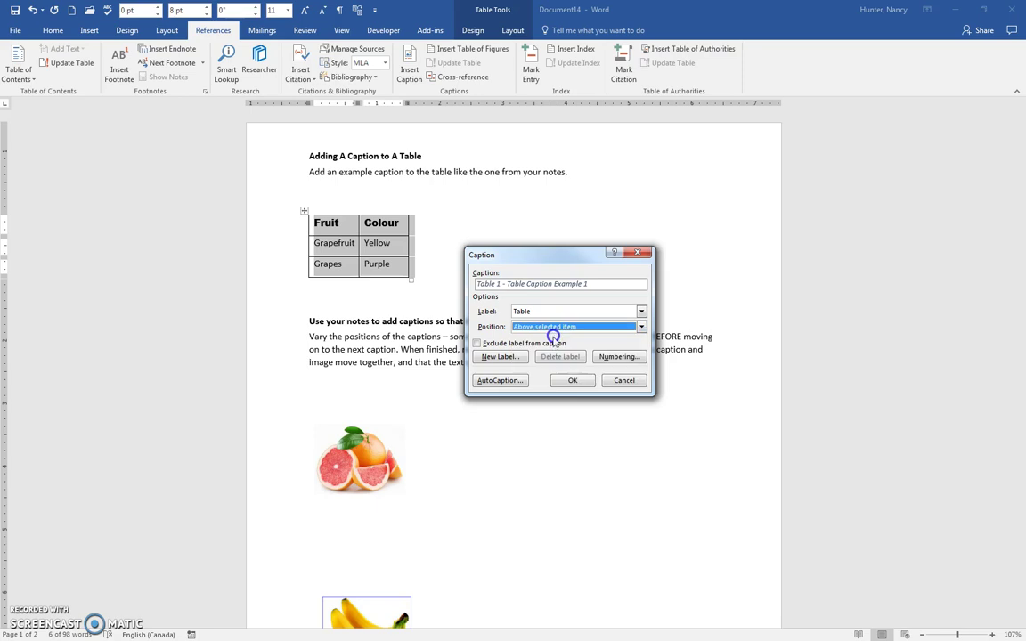
{"action": "left_click", "coordinate": [564, 383]}
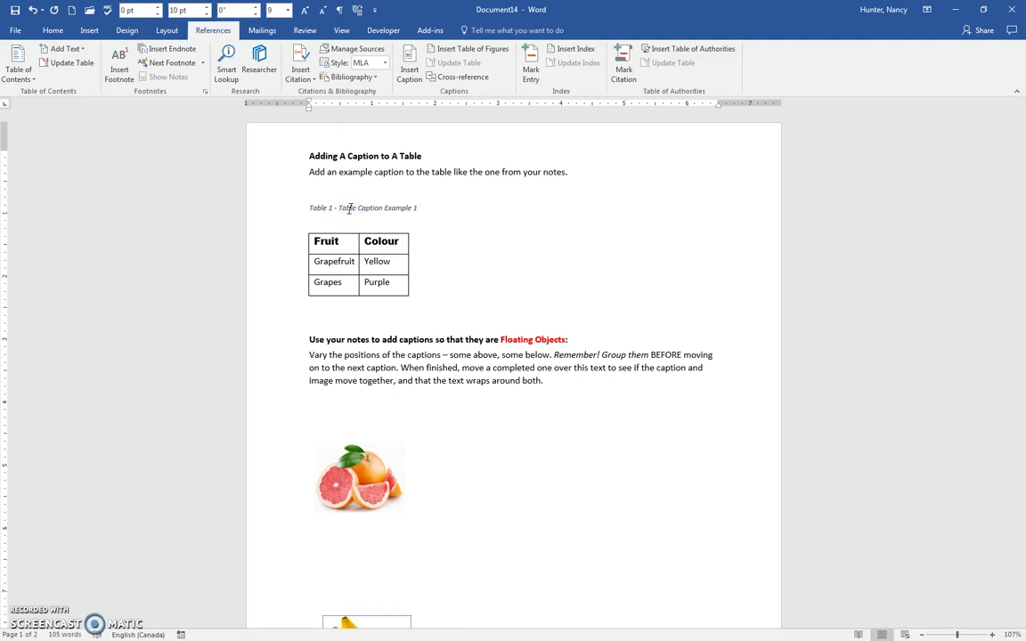
{"action": "left_click", "coordinate": [166, 30]}
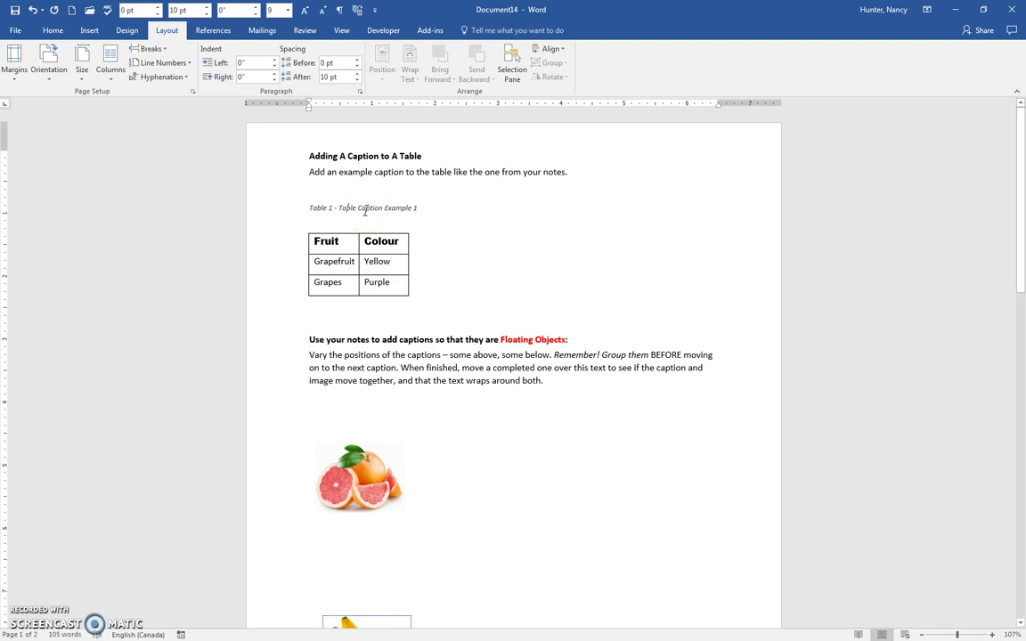
{"action": "left_click", "coordinate": [343, 203]}
{"action": "left_click", "coordinate": [376, 206]}
{"action": "left_click", "coordinate": [51, 30]}
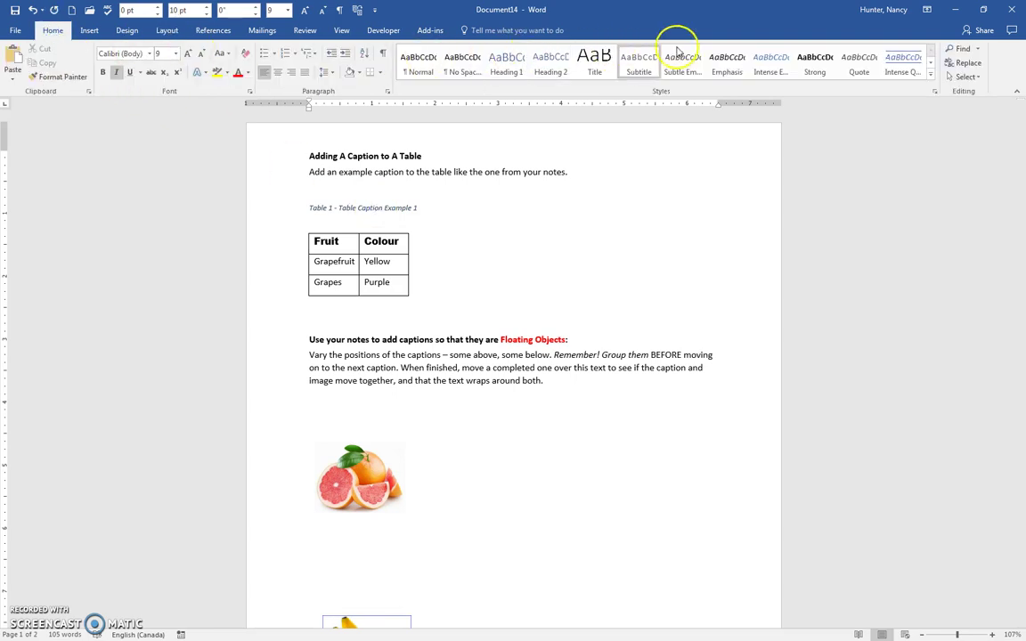
Float the Styles pane and open the Caption style in the Modify Style dialog.
{"action": "left_click", "coordinate": [934, 92]}
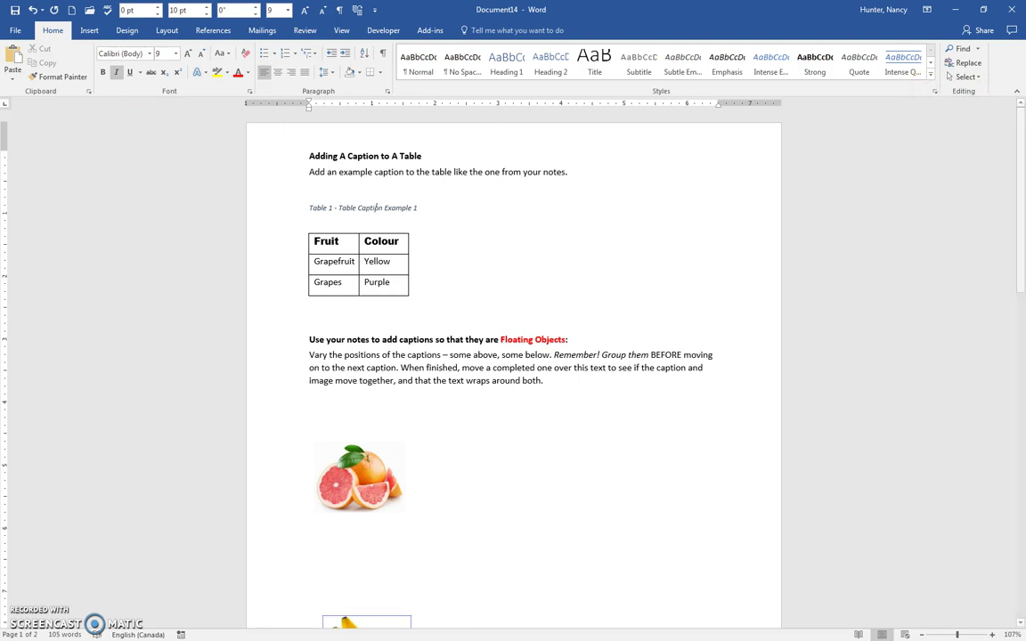
{"action": "left_click_drag", "start_coordinate": [9, 118], "coordinate": [857, 121]}
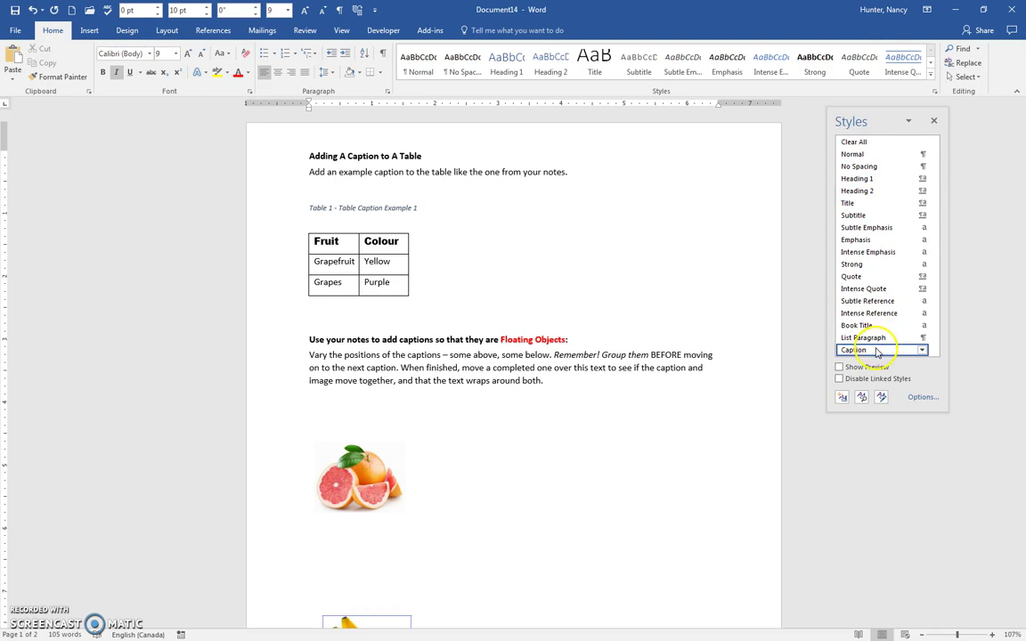
{"action": "mouse_move", "coordinate": [877, 352]}
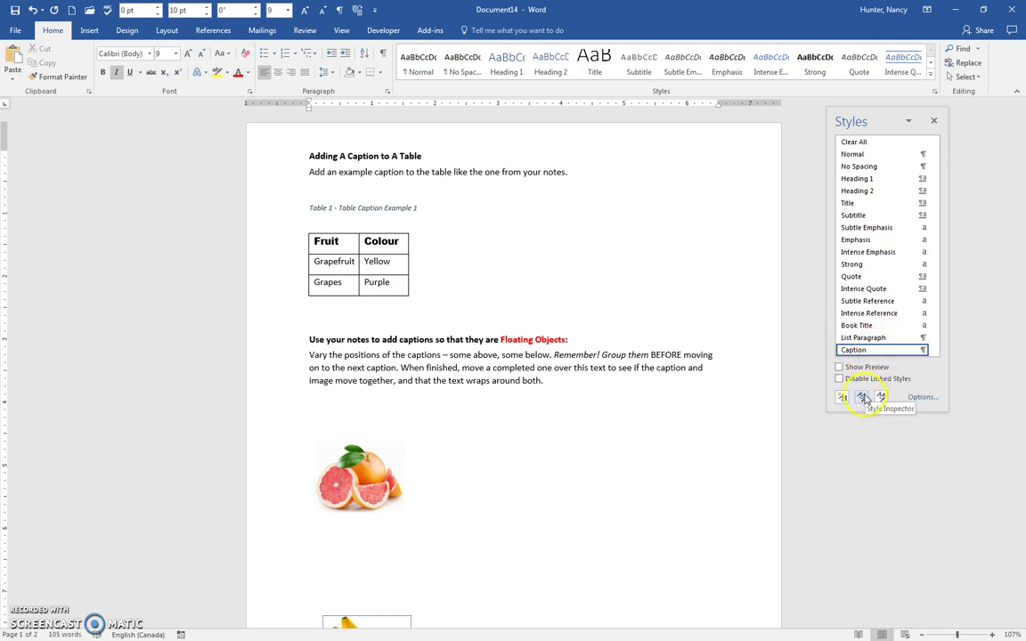
{"action": "left_click", "coordinate": [857, 352]}
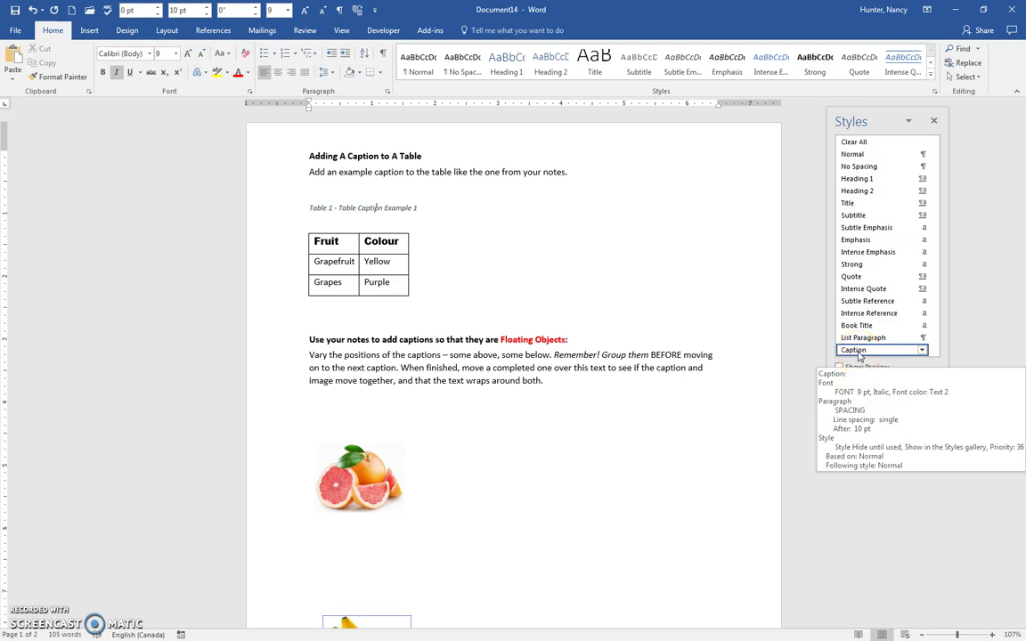
{"action": "right_click", "coordinate": [858, 352]}
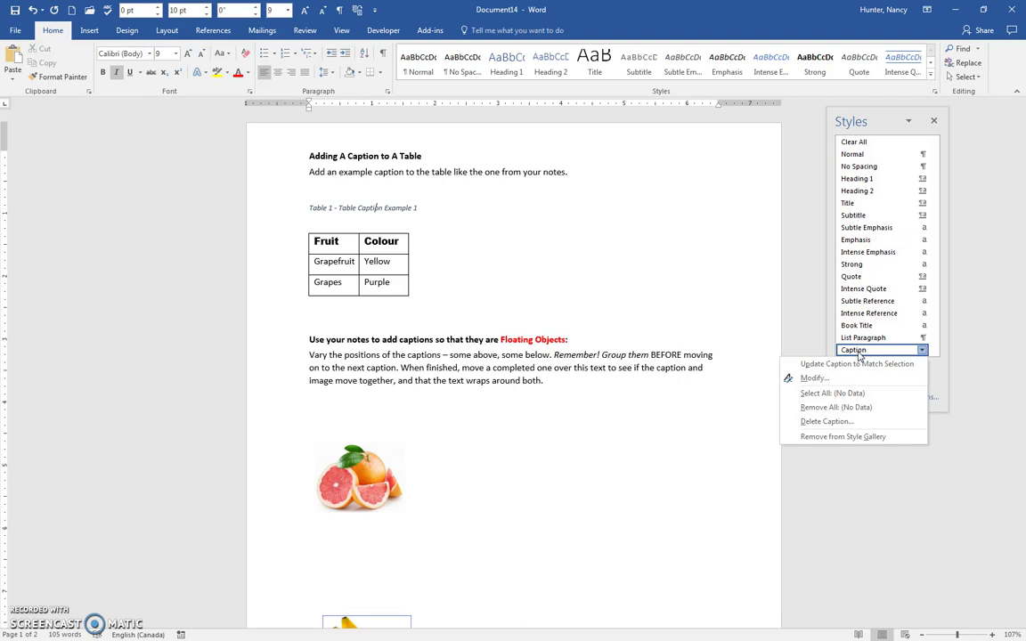
{"action": "left_click", "coordinate": [806, 377]}
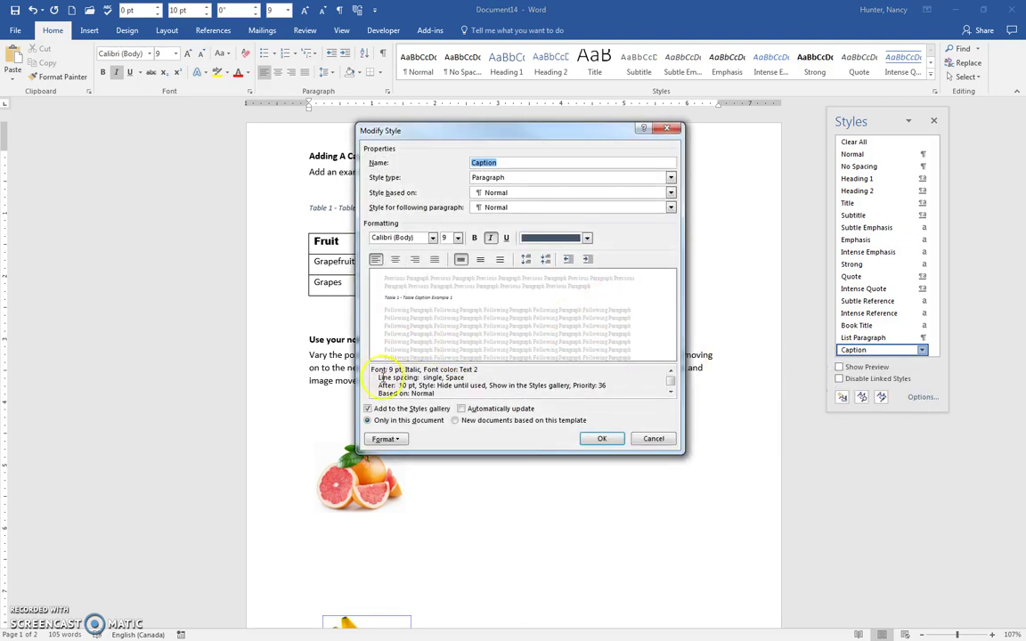
Give the Caption style 7 pt paragraph spacing after.
{"action": "left_click", "coordinate": [384, 439]}
{"action": "left_click", "coordinate": [402, 467]}
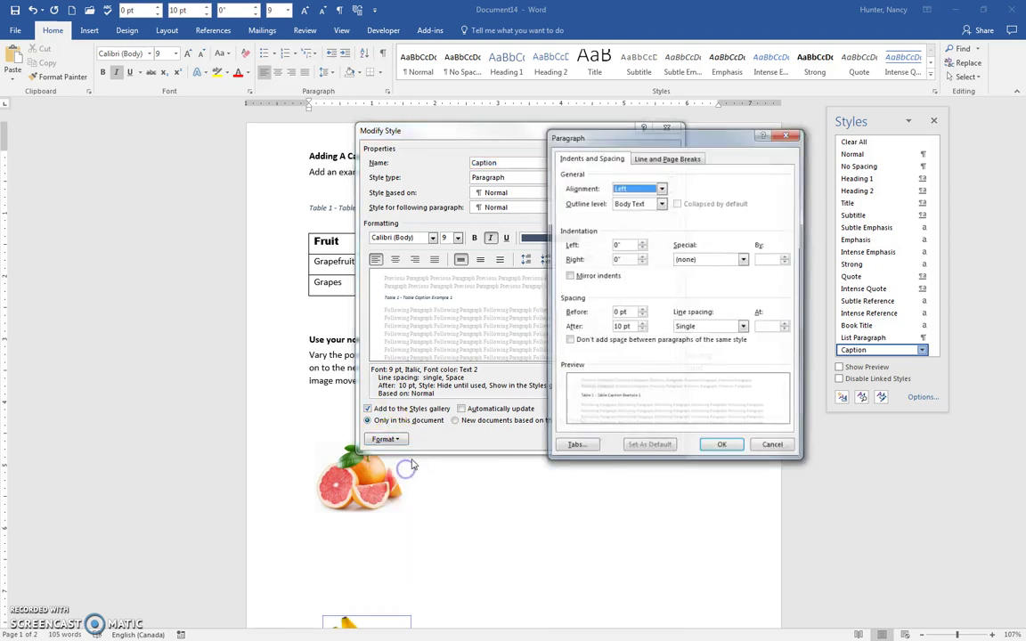
{"action": "left_click", "coordinate": [580, 328]}
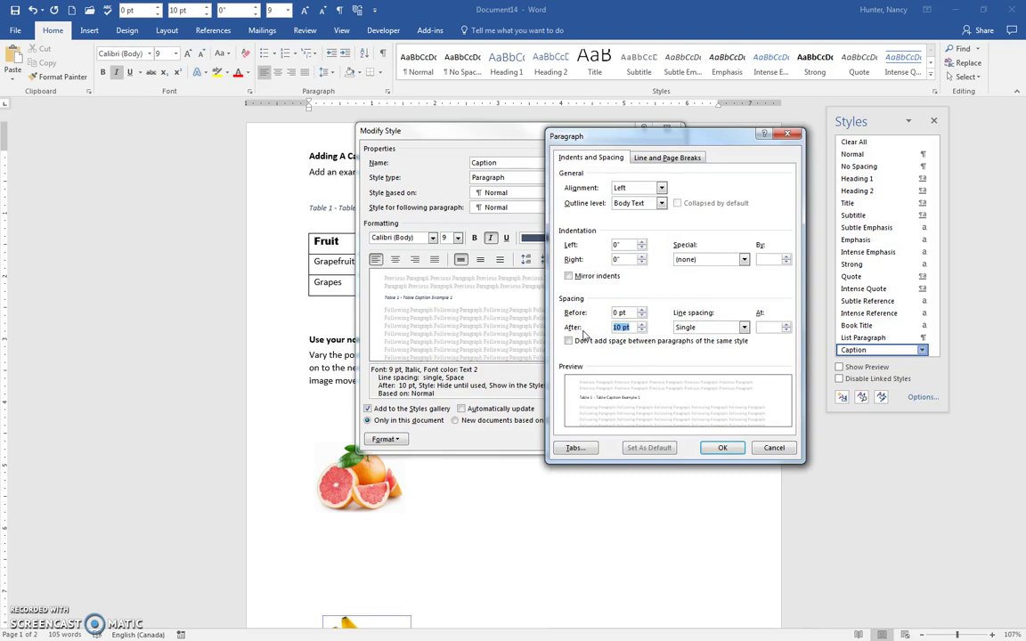
{"action": "left_click", "coordinate": [722, 450]}
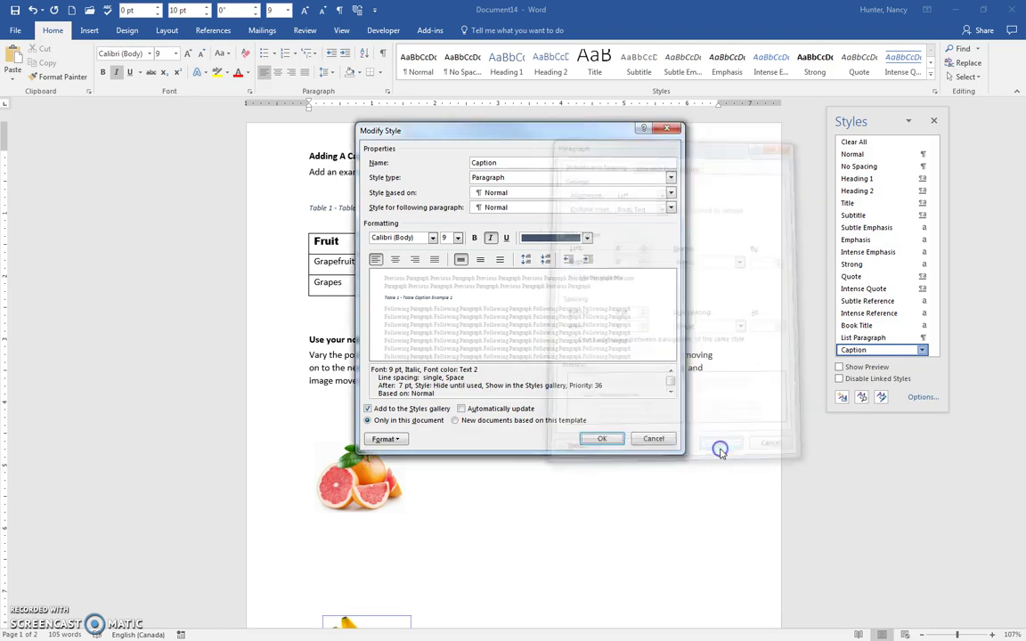
{"action": "left_click", "coordinate": [604, 439]}
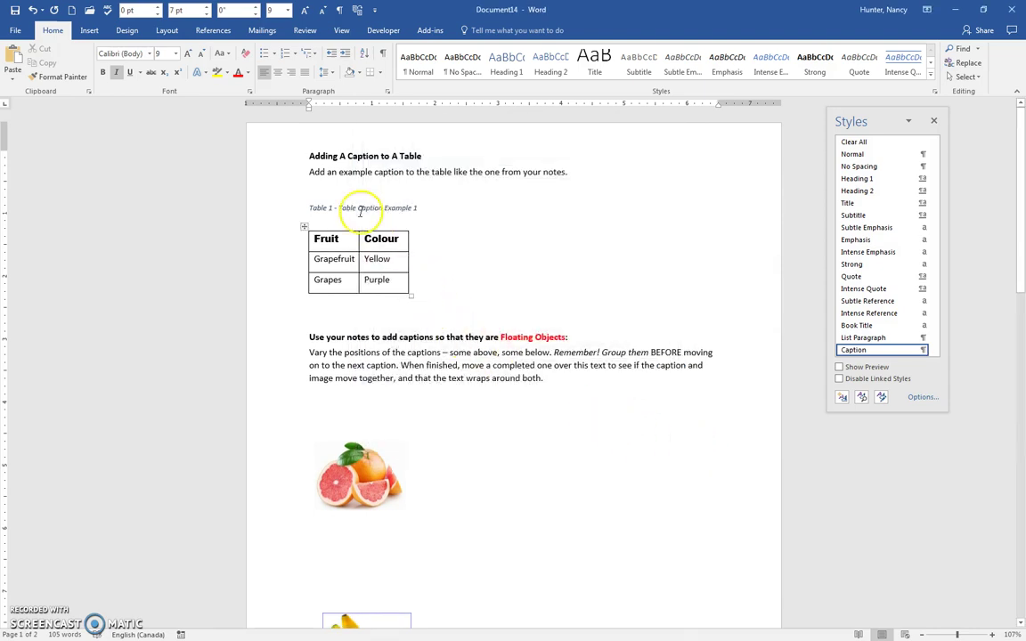
Change the Caption style font colour to black (Text 1).
{"action": "left_click", "coordinate": [890, 352]}
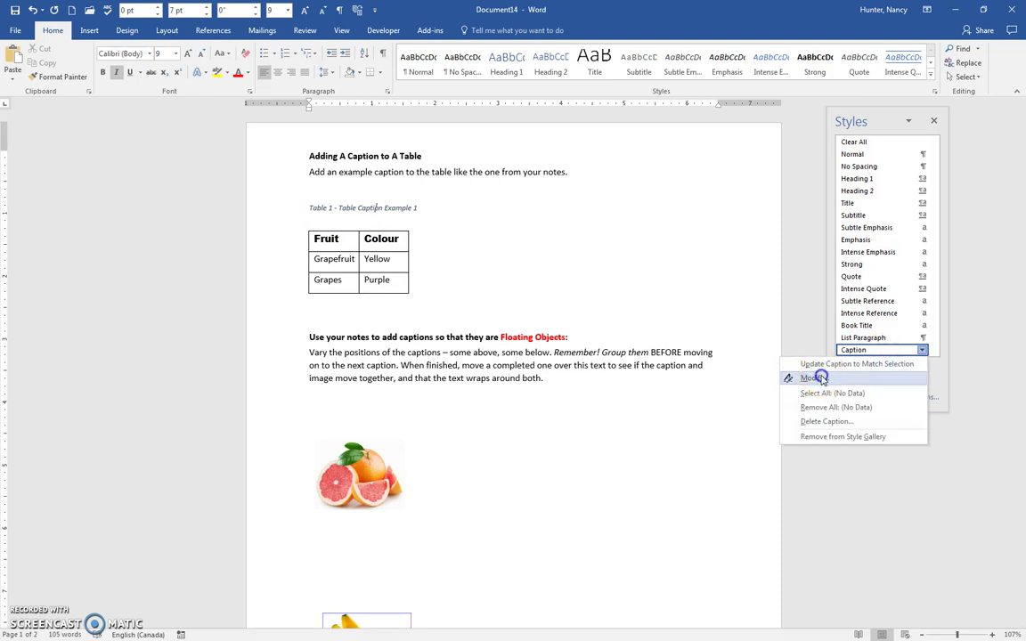
{"action": "left_click", "coordinate": [810, 374]}
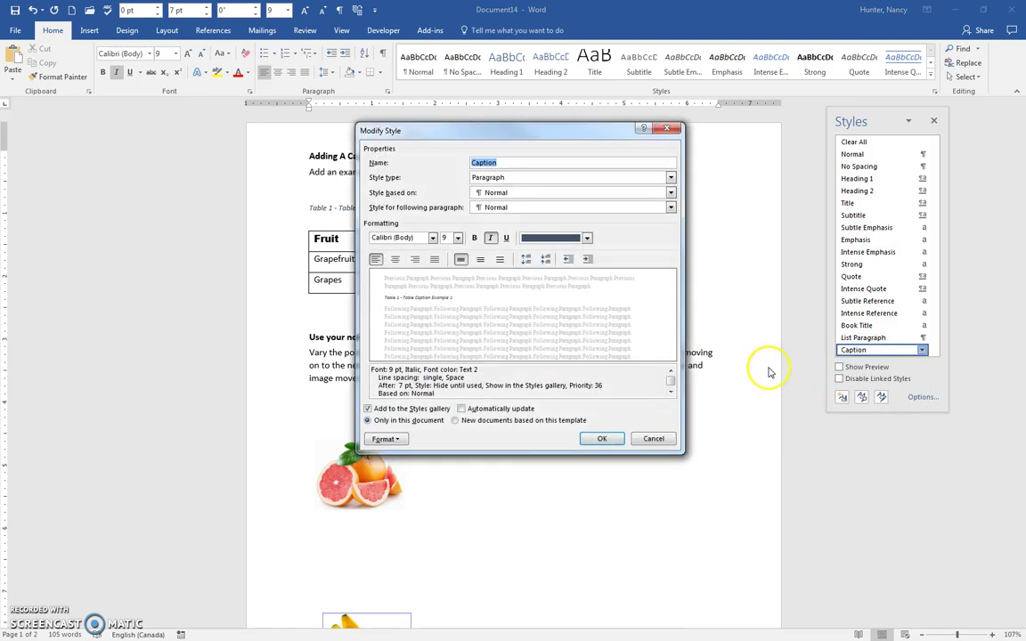
{"action": "left_click", "coordinate": [587, 239]}
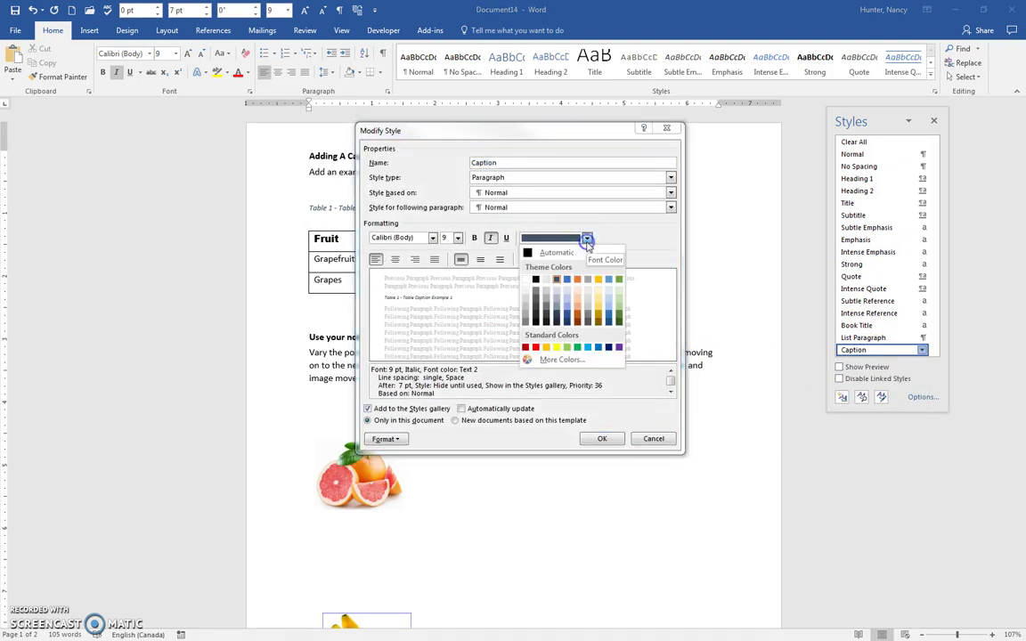
{"action": "left_click", "coordinate": [534, 278]}
{"action": "left_click", "coordinate": [602, 438]}
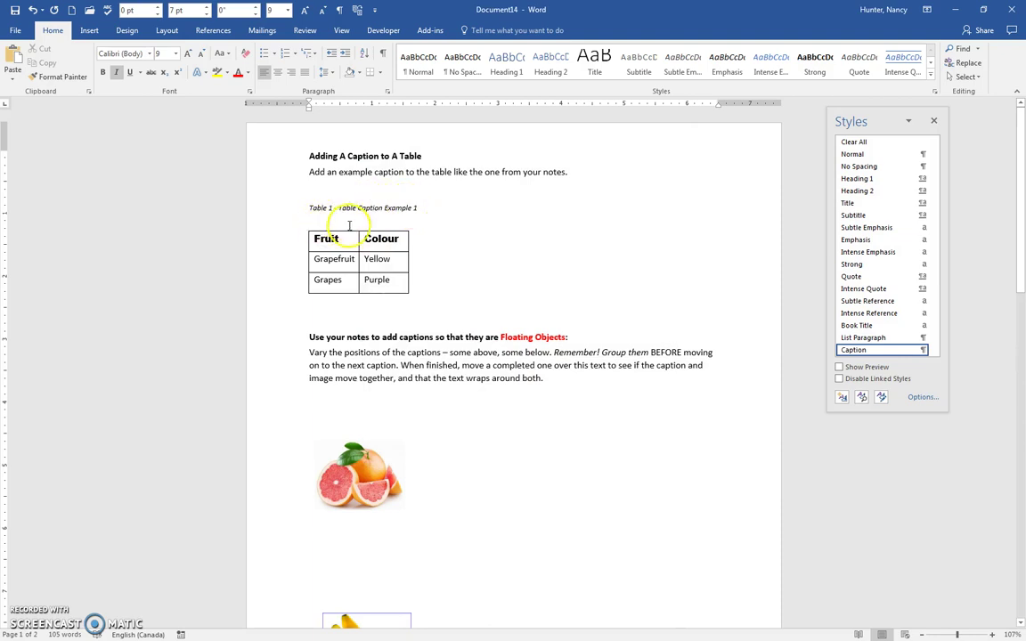
{"action": "mouse_move", "coordinate": [891, 354]}
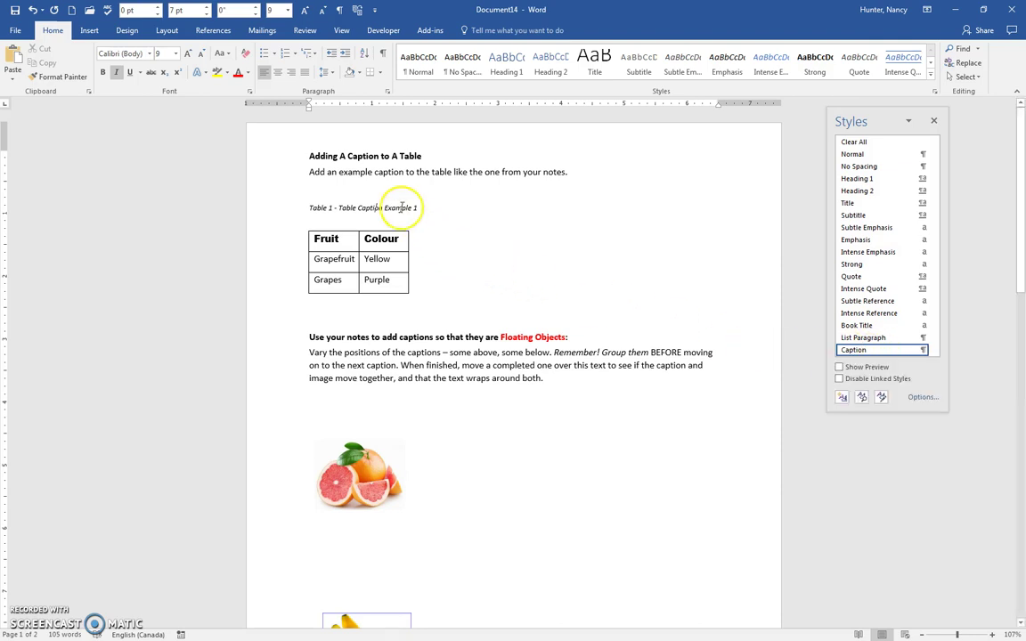
Caption the Fruit/Date Arrival table 'Table 2 - Table Caption Example', placed above it.
{"action": "left_click", "coordinate": [394, 355]}
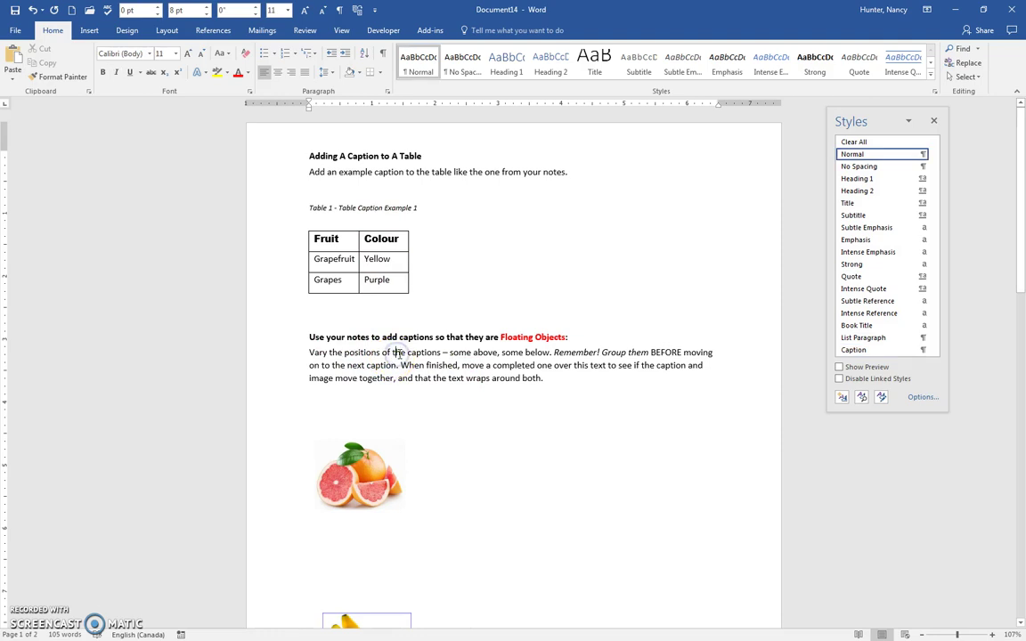
{"action": "scroll", "coordinate": [418, 352], "scroll_direction": "down", "scroll_amount": 12}
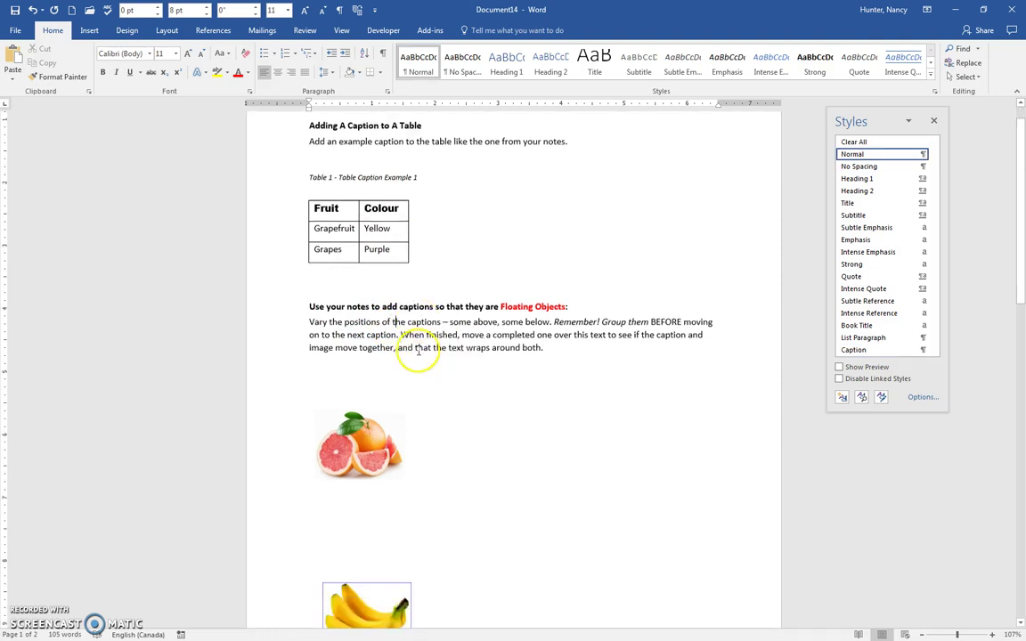
{"action": "scroll", "coordinate": [425, 349], "scroll_direction": "down", "scroll_amount": 5}
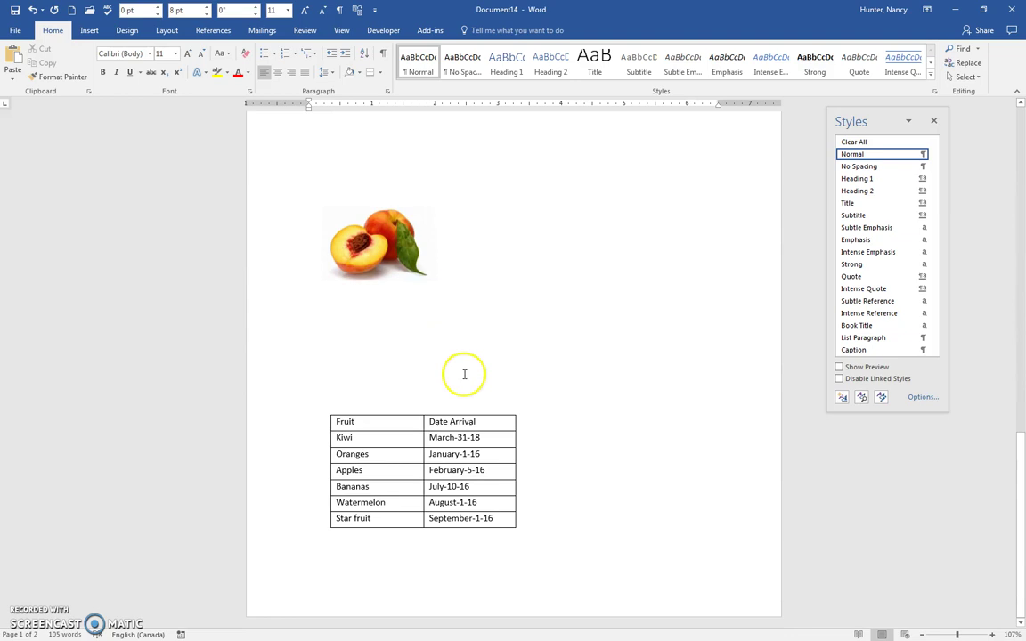
{"action": "left_click", "coordinate": [326, 410]}
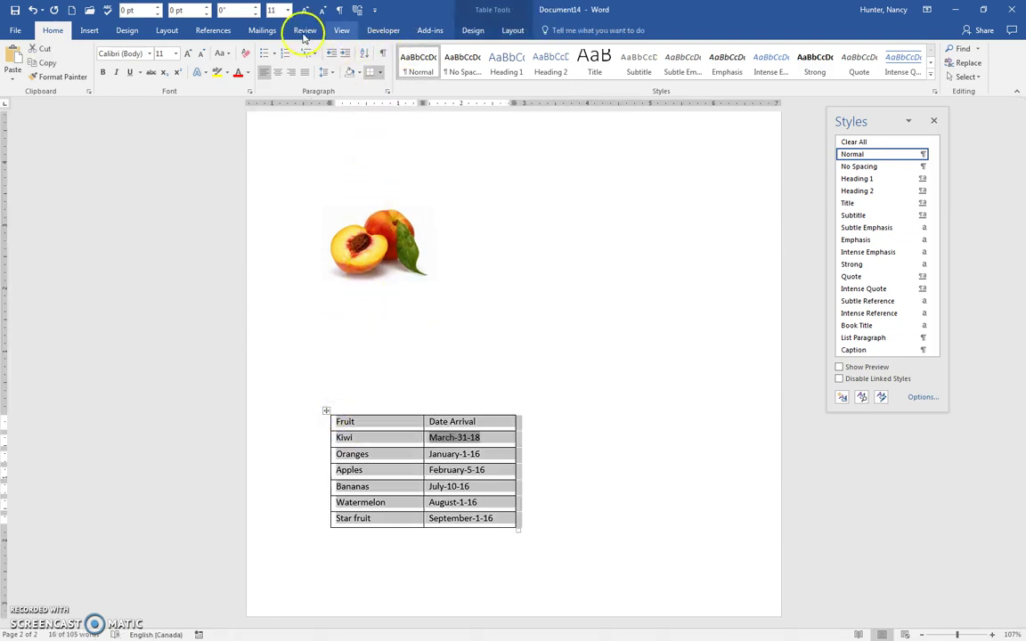
{"action": "left_click", "coordinate": [214, 31]}
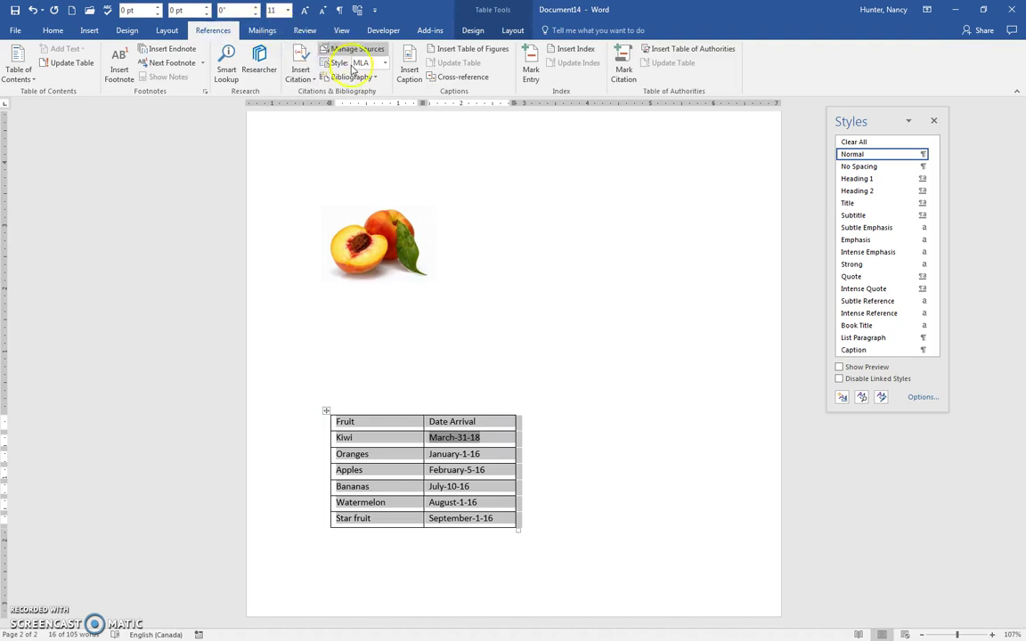
{"action": "left_click", "coordinate": [409, 71]}
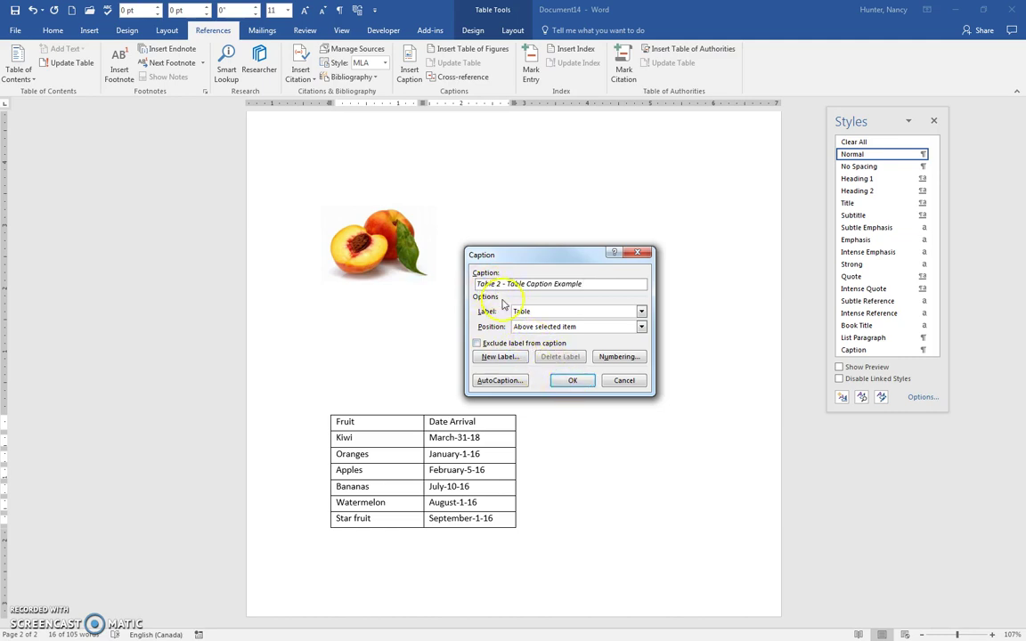
{"action": "left_click", "coordinate": [477, 344]}
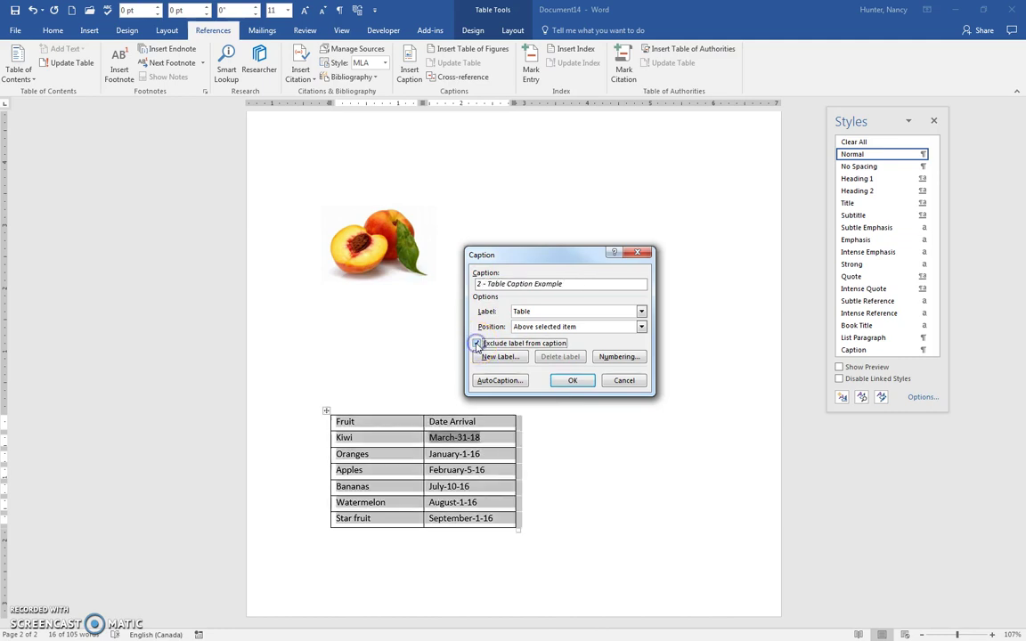
{"action": "left_click", "coordinate": [477, 343]}
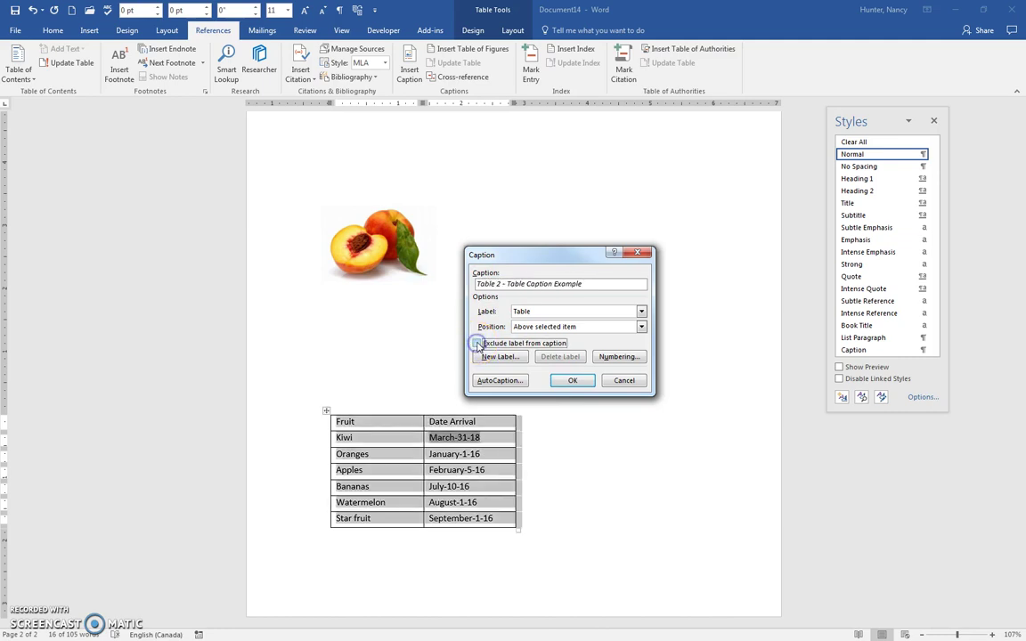
{"action": "left_click", "coordinate": [567, 381]}
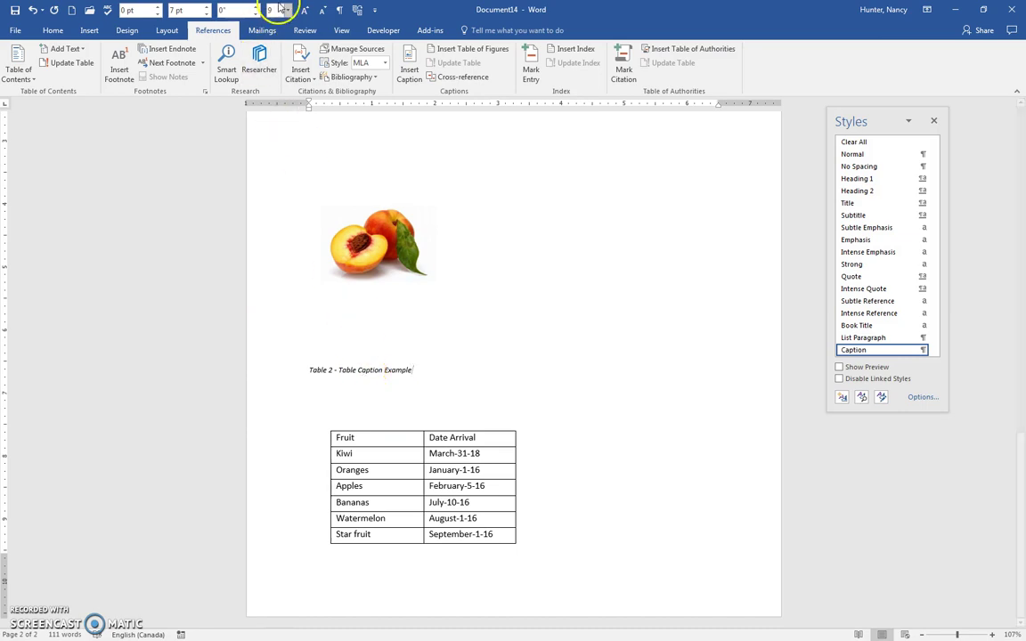
Show formatting marks and move the Fruit/Date Arrival table up directly beneath its Table 2 caption.
{"action": "left_click", "coordinate": [339, 10]}
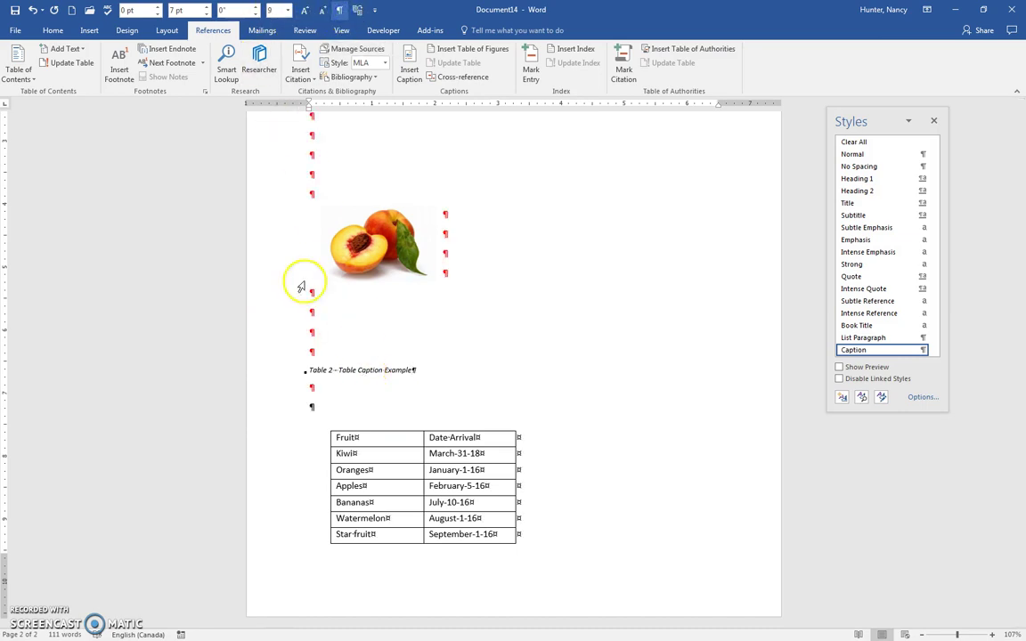
{"action": "left_click", "coordinate": [314, 407]}
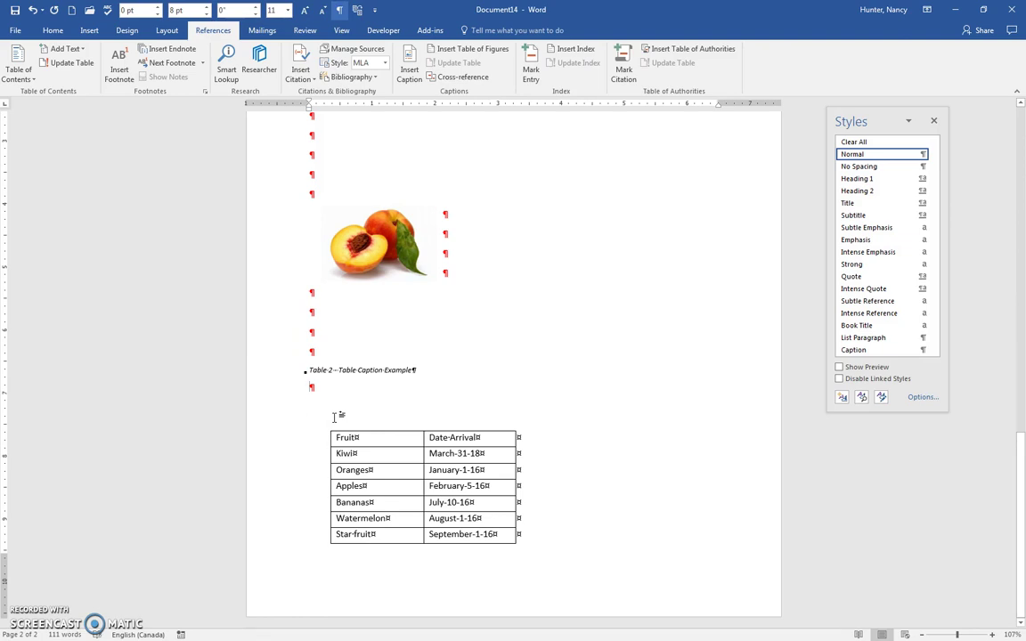
{"action": "left_click", "coordinate": [338, 383]}
{"action": "left_click", "coordinate": [343, 453]}
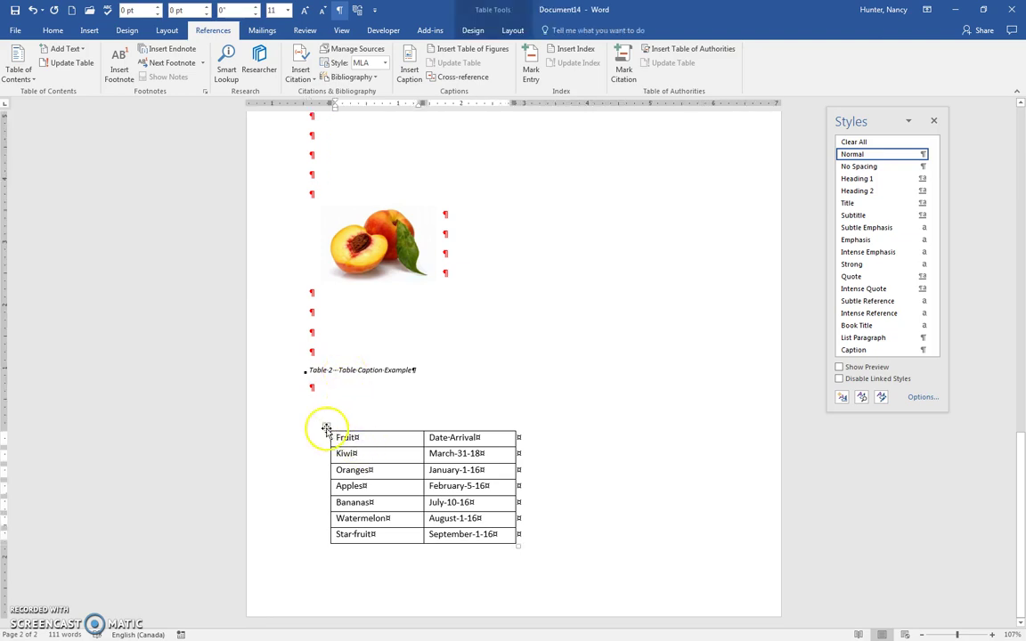
{"action": "left_click_drag", "start_coordinate": [325, 428], "coordinate": [306, 384]}
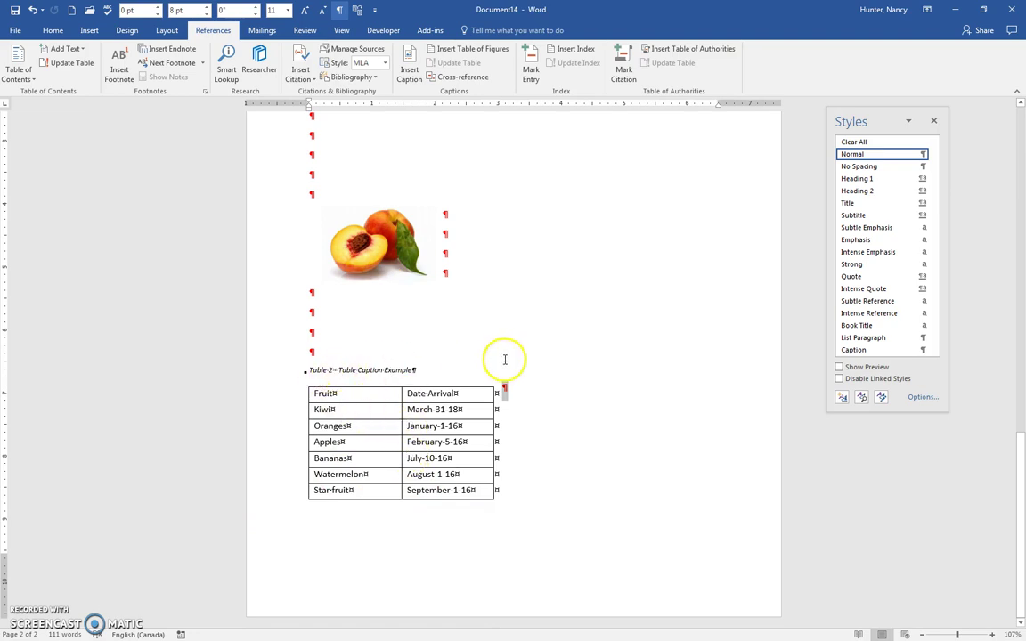
{"action": "scroll", "coordinate": [501, 358], "scroll_direction": "up", "scroll_amount": 6}
{"action": "scroll", "coordinate": [504, 353], "scroll_direction": "up", "scroll_amount": 10}
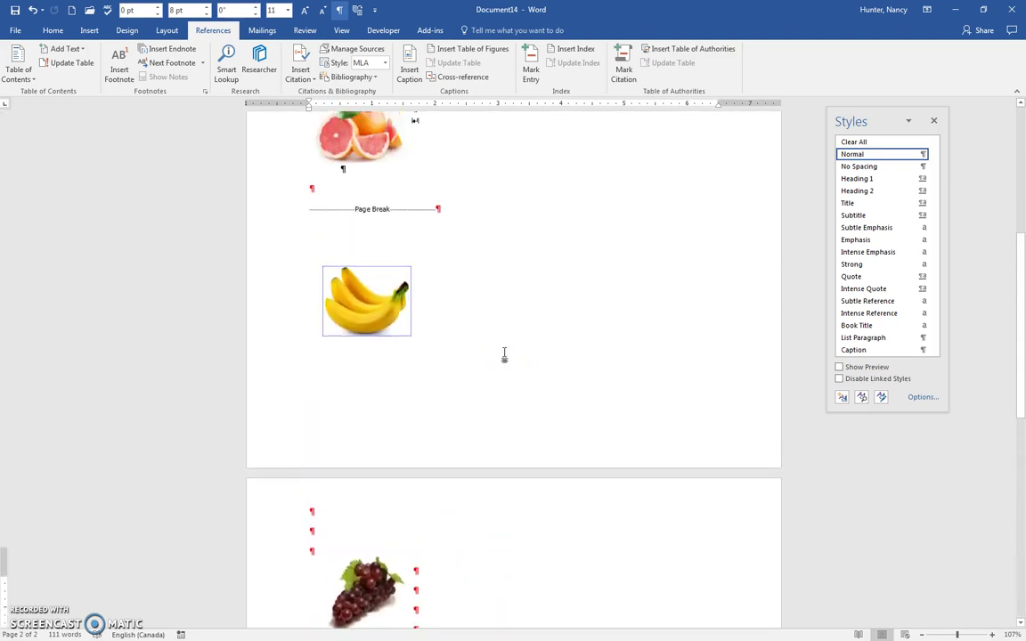
Hide formatting marks, select the grapefruit picture, and close the Styles pane.
{"action": "left_click", "coordinate": [341, 10]}
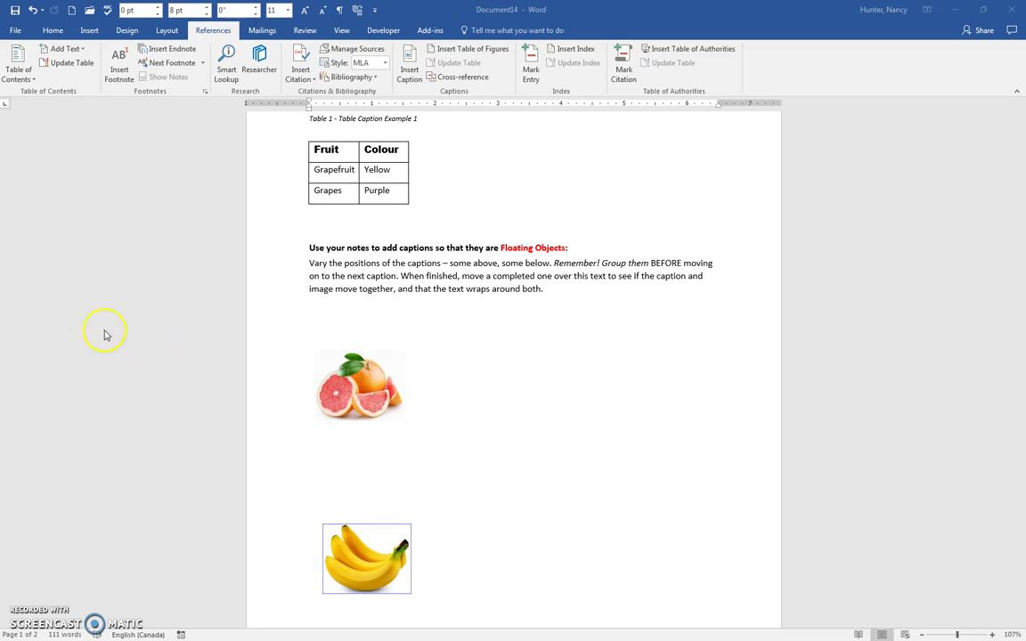
{"action": "key", "text": "ctrl+alt+shift+s"}
{"action": "left_click", "coordinate": [360, 378]}
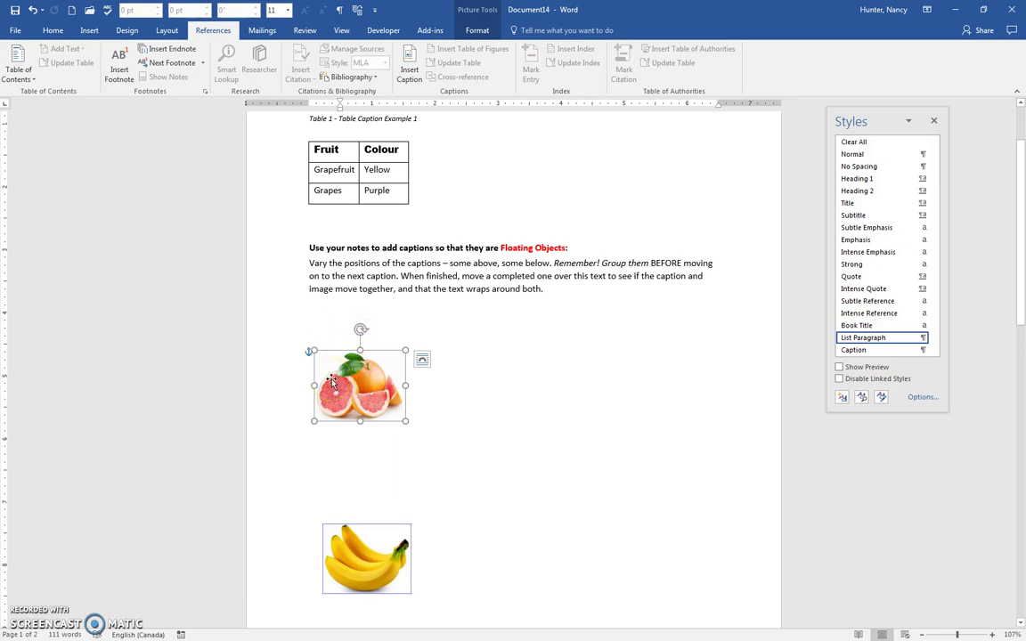
{"action": "left_click", "coordinate": [933, 120]}
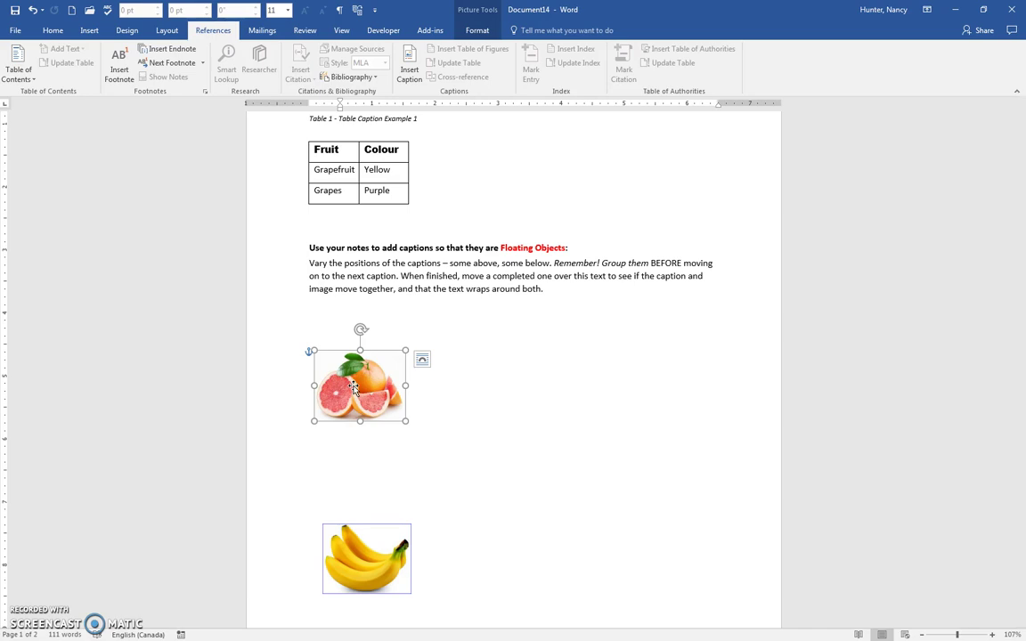
Apply Tight text wrapping to the grapefruit picture.
{"action": "left_click", "coordinate": [422, 360]}
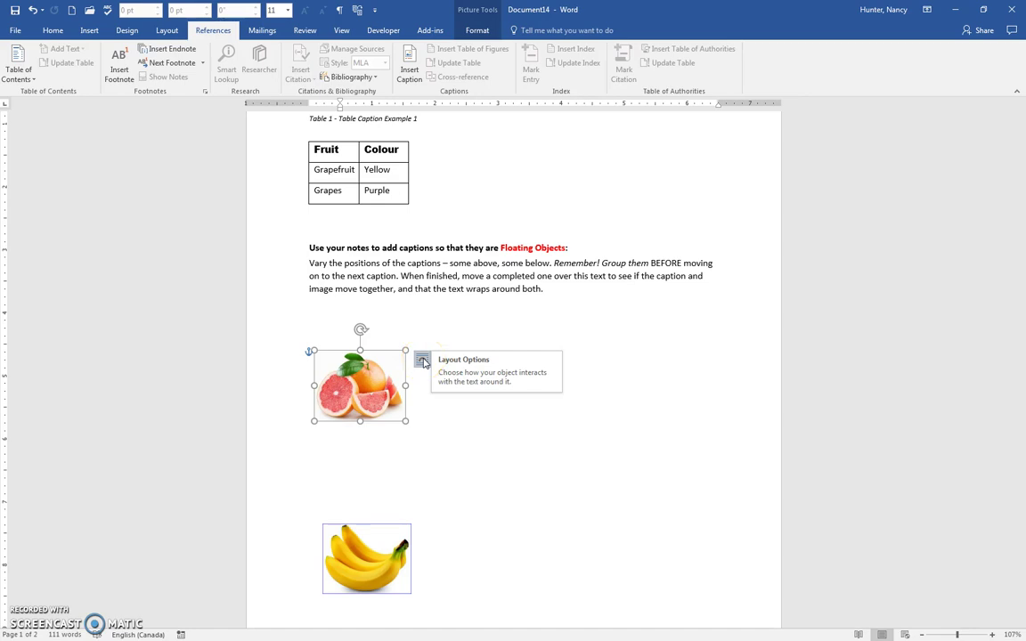
{"action": "left_click", "coordinate": [423, 359]}
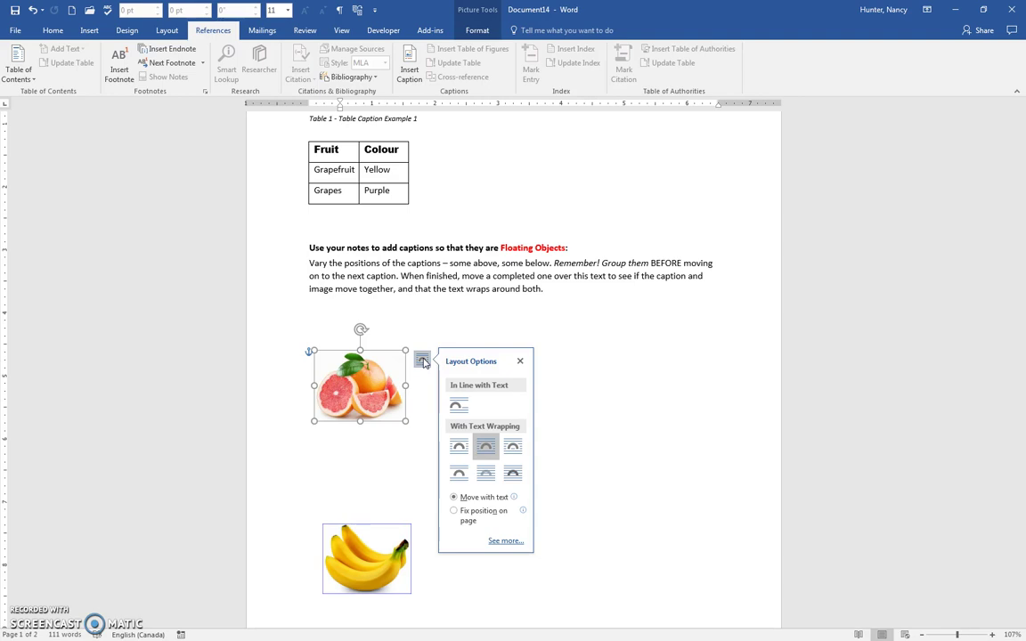
{"action": "left_click", "coordinate": [487, 454]}
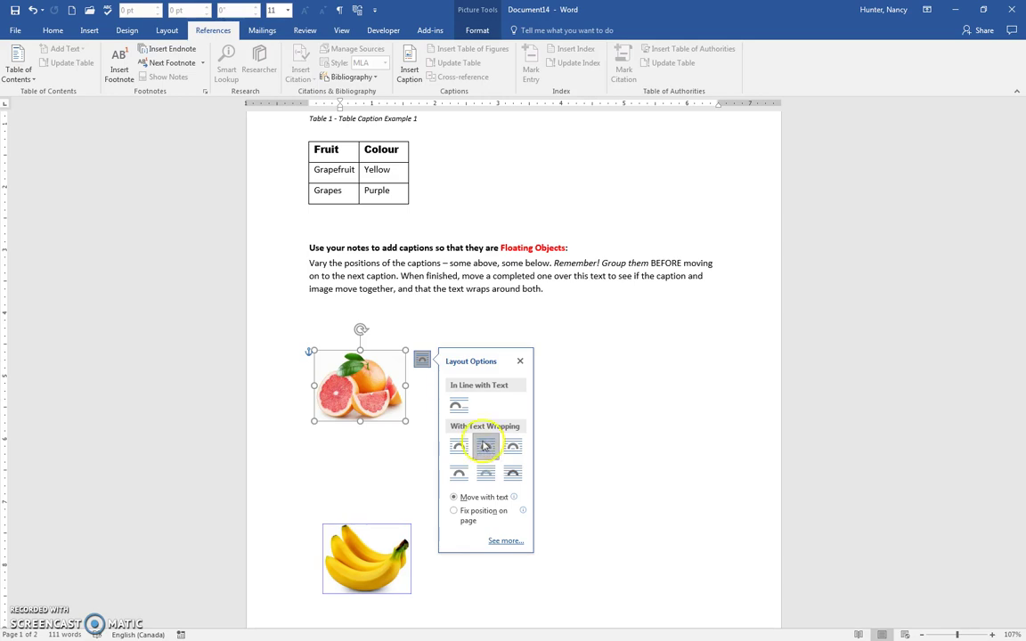
{"action": "left_click", "coordinate": [350, 380]}
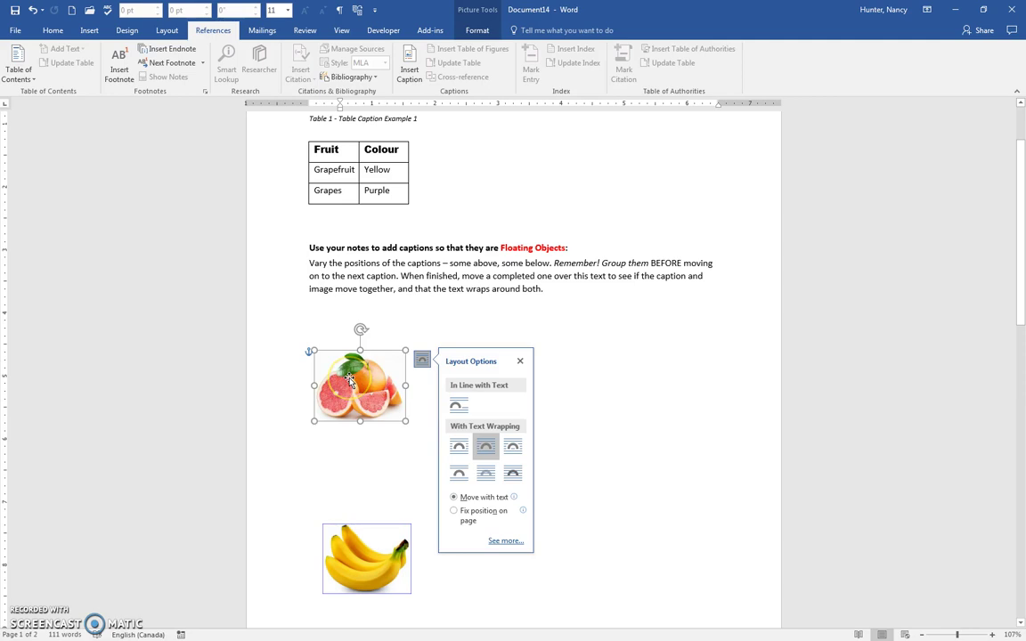
{"action": "left_click", "coordinate": [380, 544]}
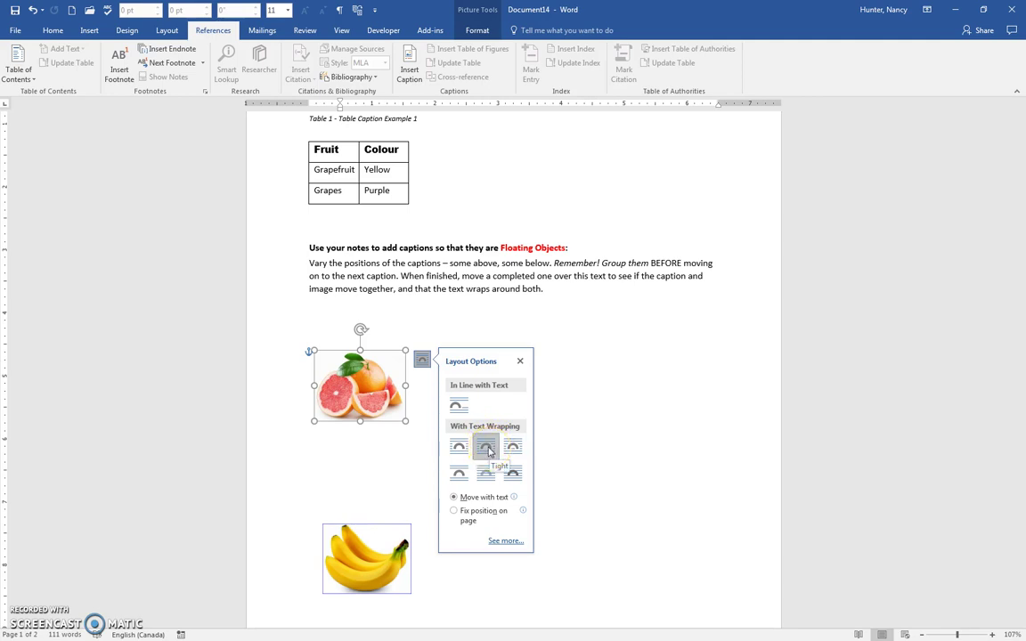
{"action": "left_click", "coordinate": [379, 387]}
{"action": "left_click", "coordinate": [365, 411]}
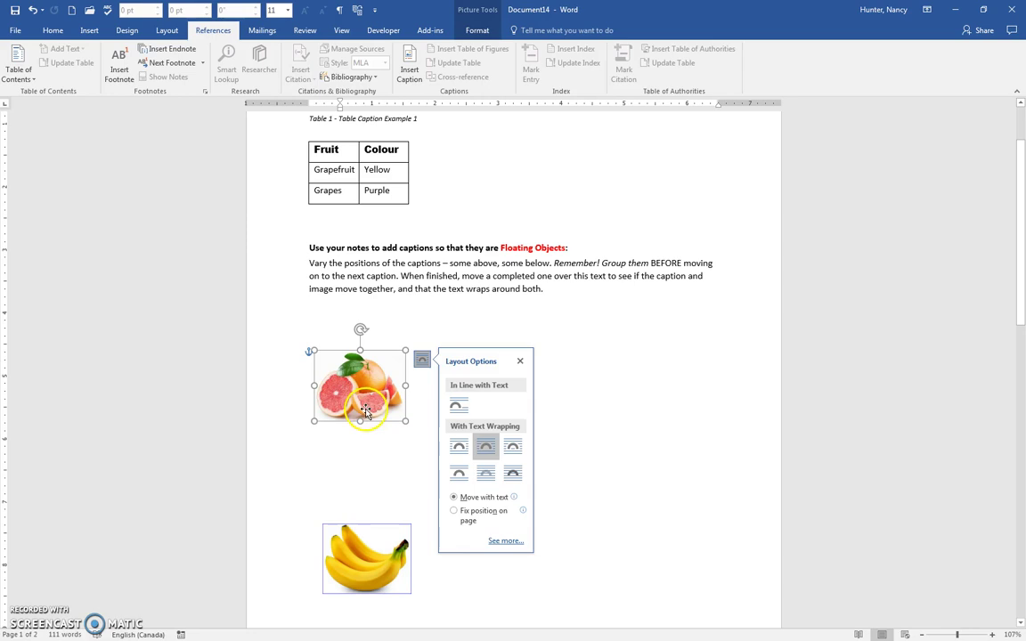
{"action": "left_click", "coordinate": [355, 402]}
{"action": "left_click", "coordinate": [343, 396]}
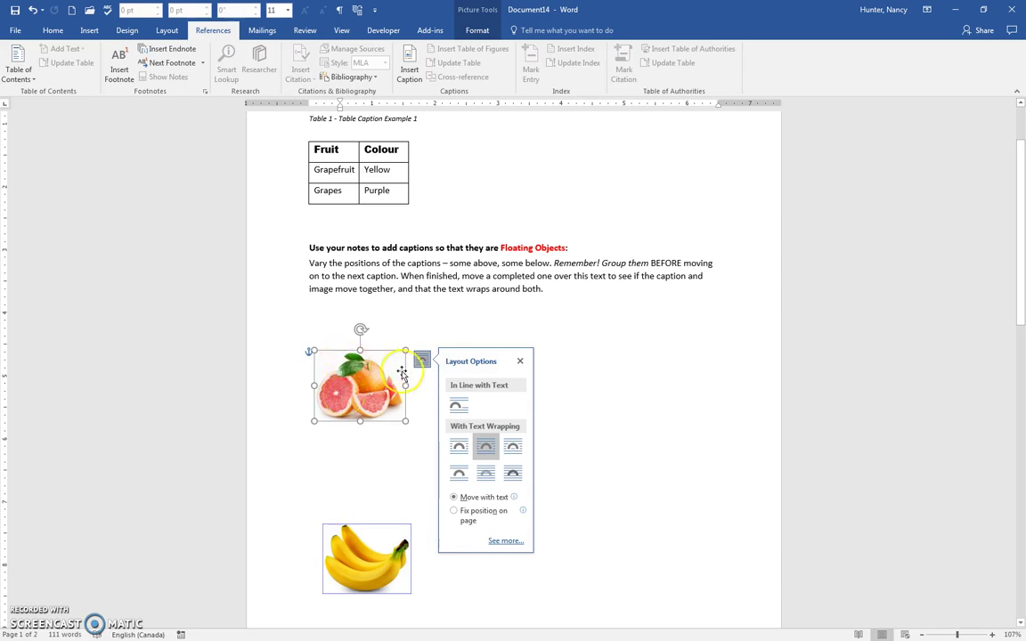
{"action": "left_click", "coordinate": [424, 444]}
{"action": "left_click", "coordinate": [372, 388]}
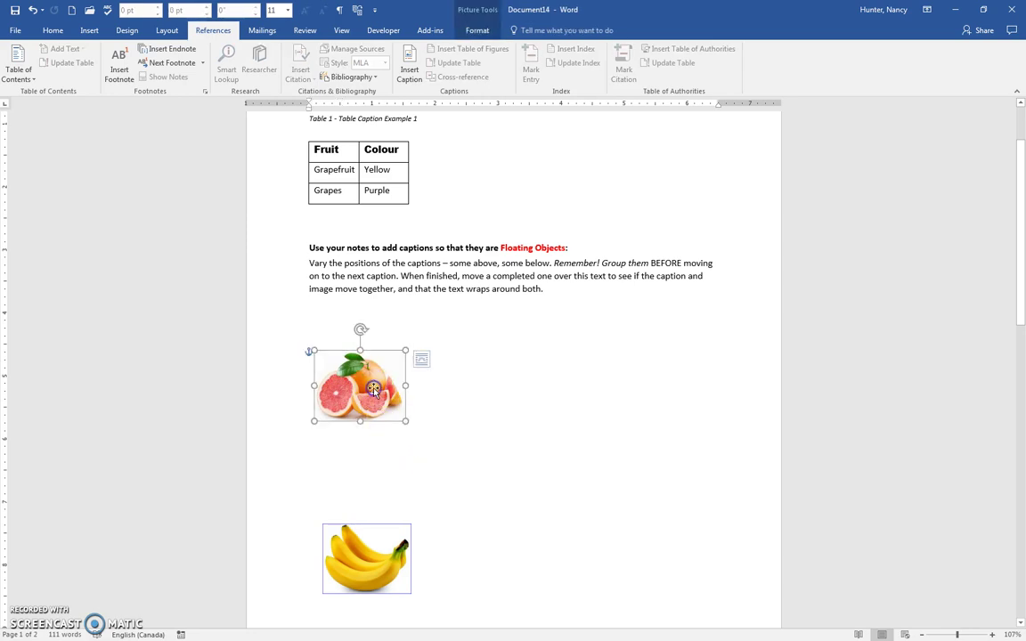
Prepare the caption 'Figure 1 - grapefruit' with the Figure label, positioned below the picture.
{"action": "left_click", "coordinate": [411, 71]}
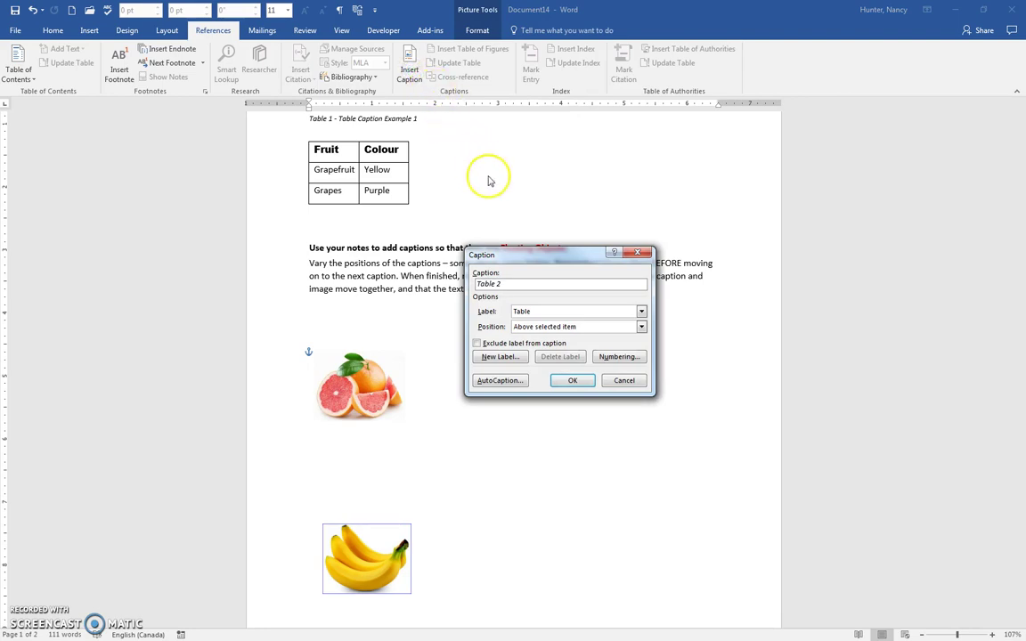
{"action": "left_click", "coordinate": [640, 312]}
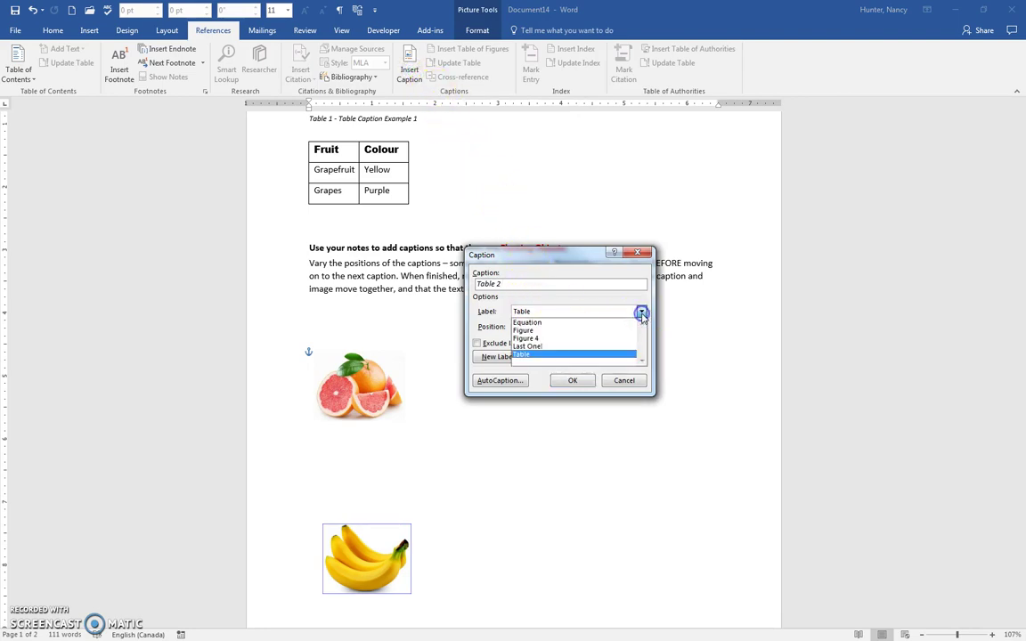
{"action": "left_click", "coordinate": [574, 330]}
{"action": "left_click", "coordinate": [476, 344]}
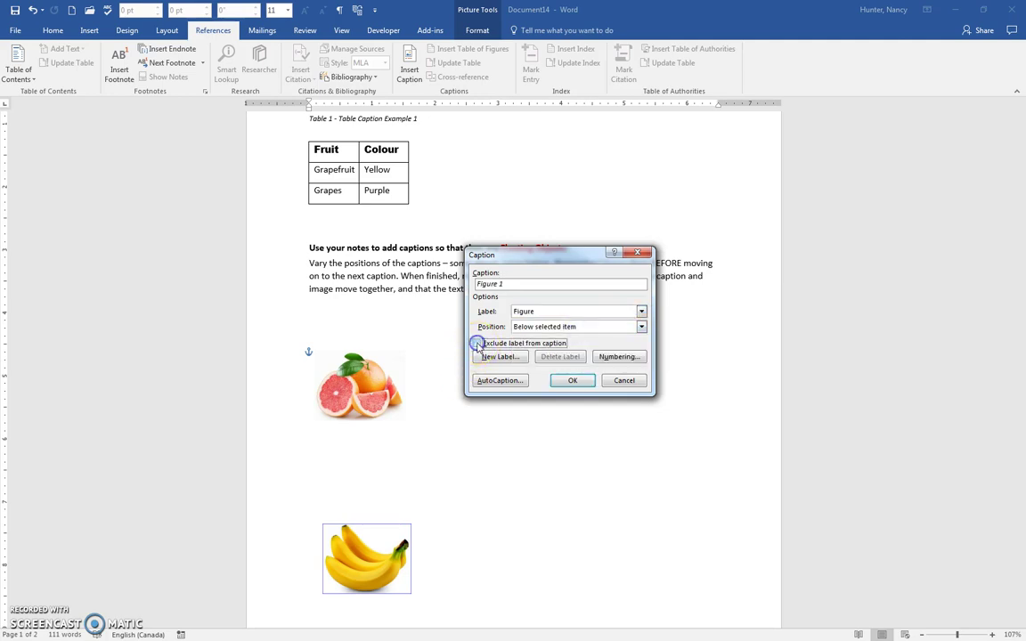
{"action": "left_click", "coordinate": [508, 285]}
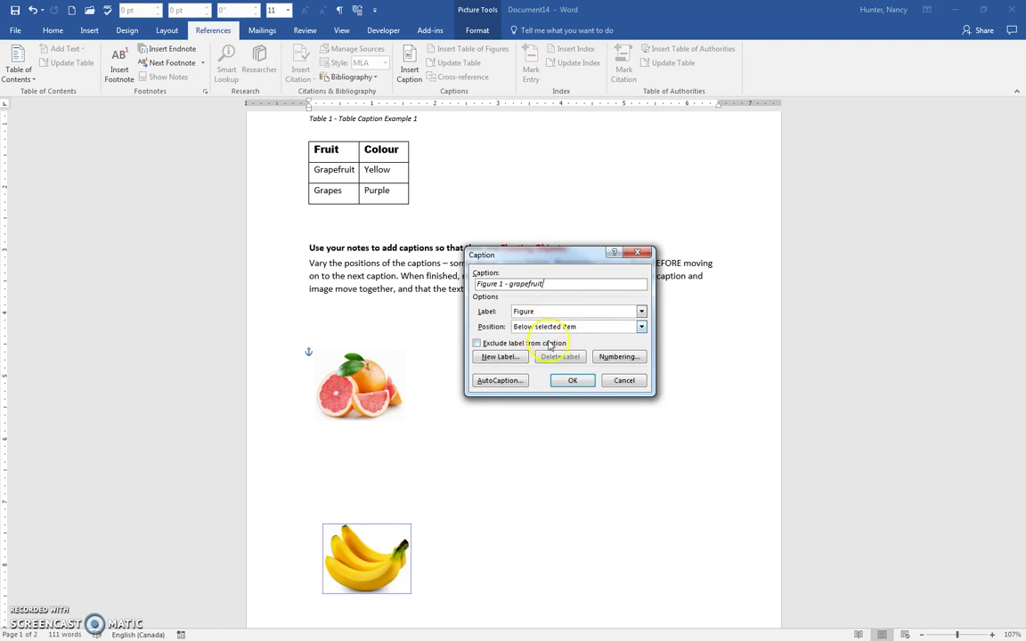
Insert the 'Figure 1 - grapefruit' caption and group it with the grapefruit picture.
{"action": "left_click", "coordinate": [569, 383]}
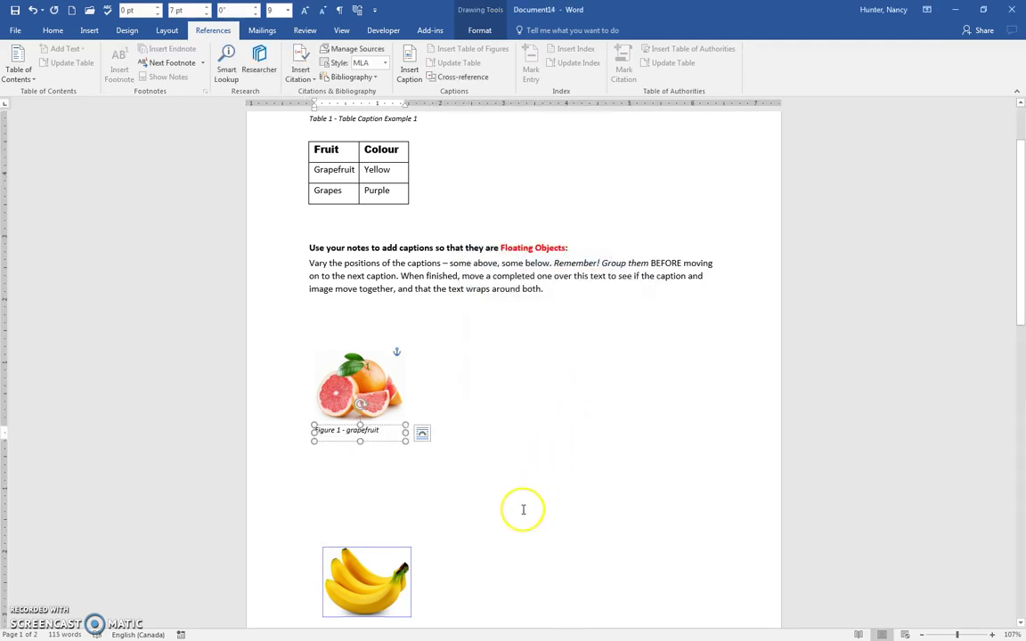
{"action": "left_click", "coordinate": [426, 520]}
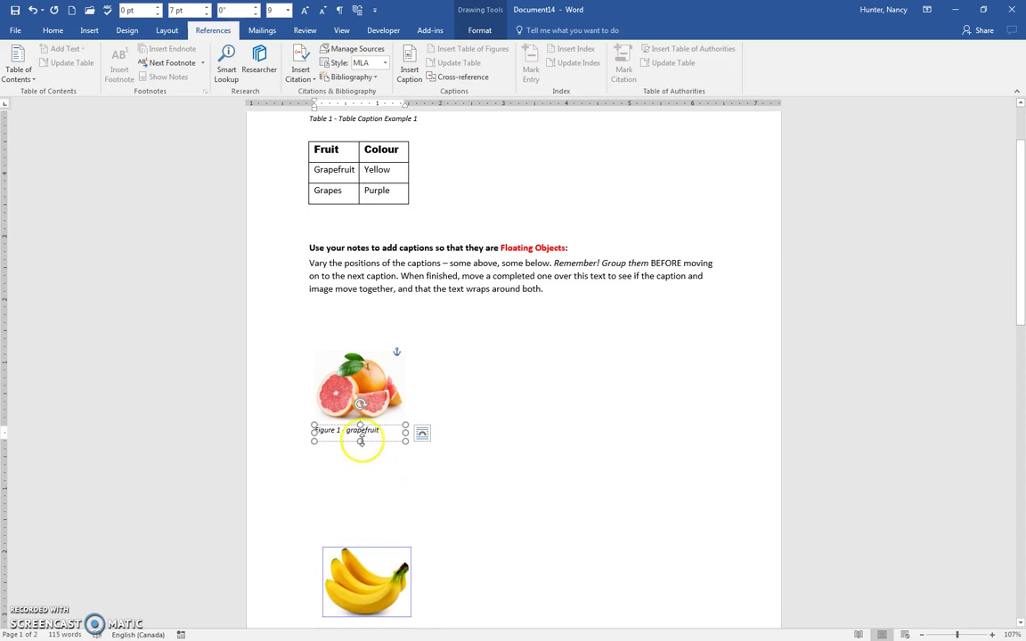
{"action": "left_click", "coordinate": [373, 353]}
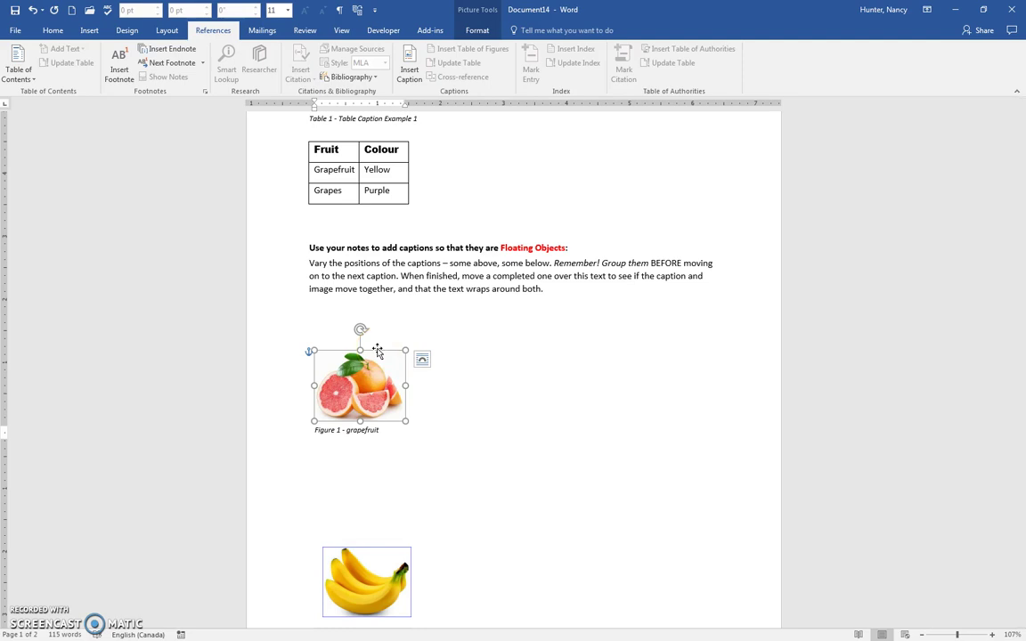
{"action": "left_click", "coordinate": [381, 431], "text": "ctrl"}
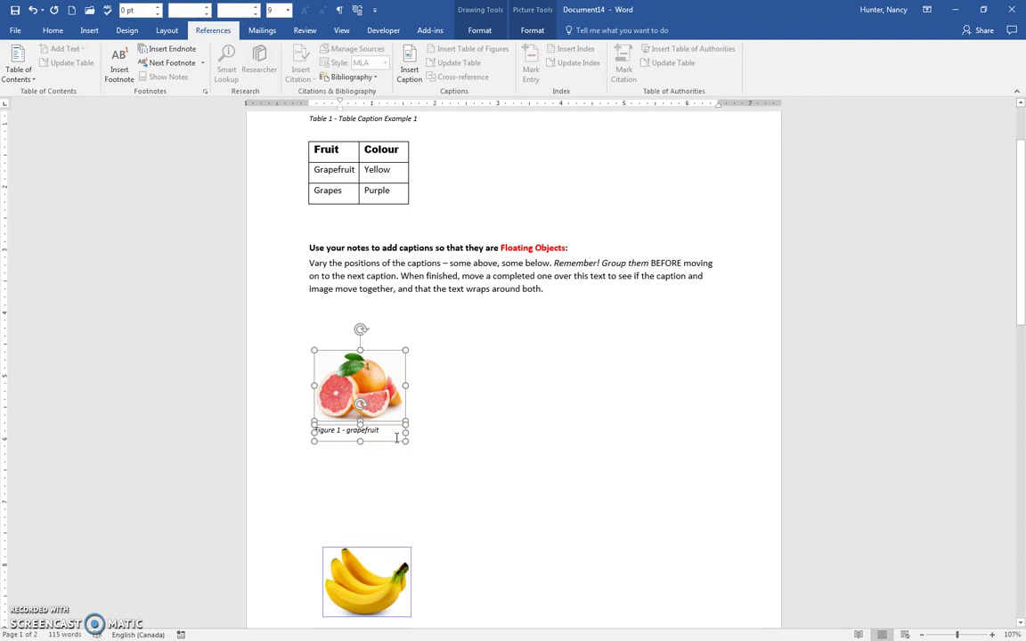
{"action": "left_click", "coordinate": [398, 439]}
{"action": "right_click", "coordinate": [386, 378]}
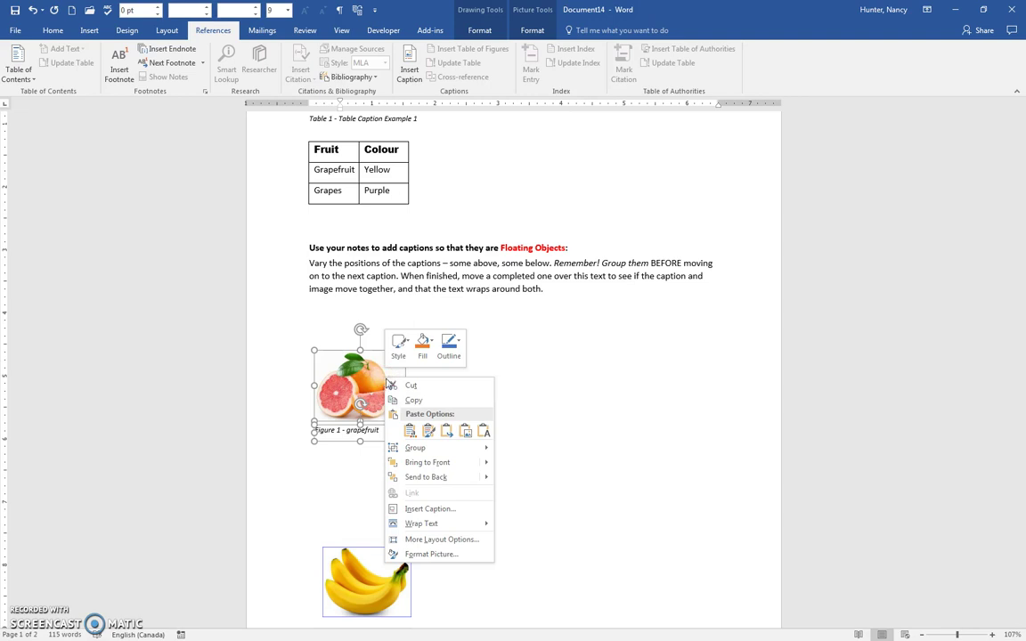
{"action": "left_click", "coordinate": [436, 447]}
{"action": "left_click", "coordinate": [520, 450]}
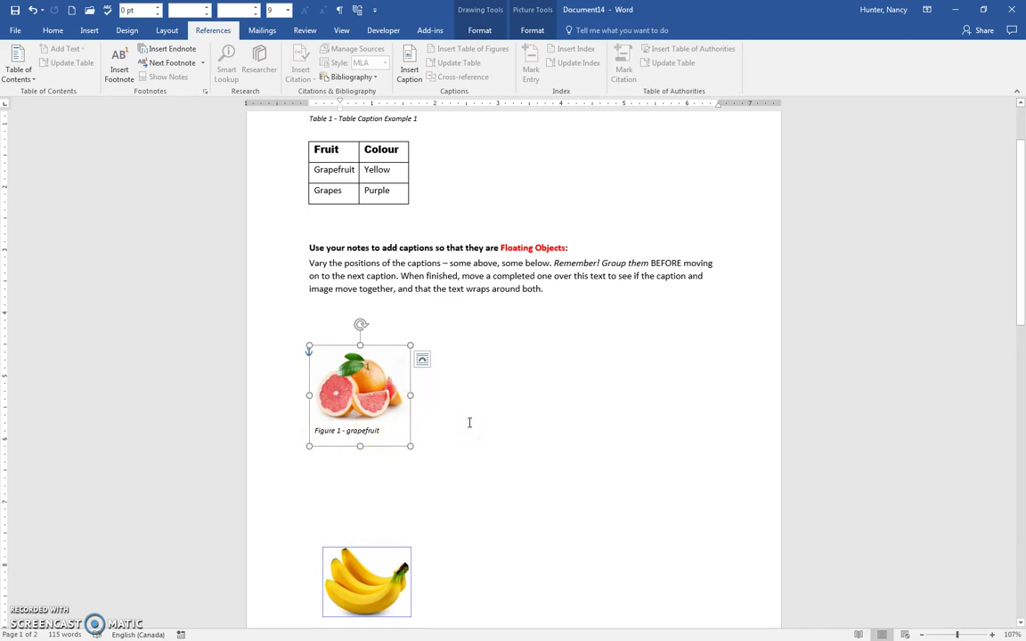
{"action": "left_click_drag", "start_coordinate": [387, 349], "coordinate": [599, 255]}
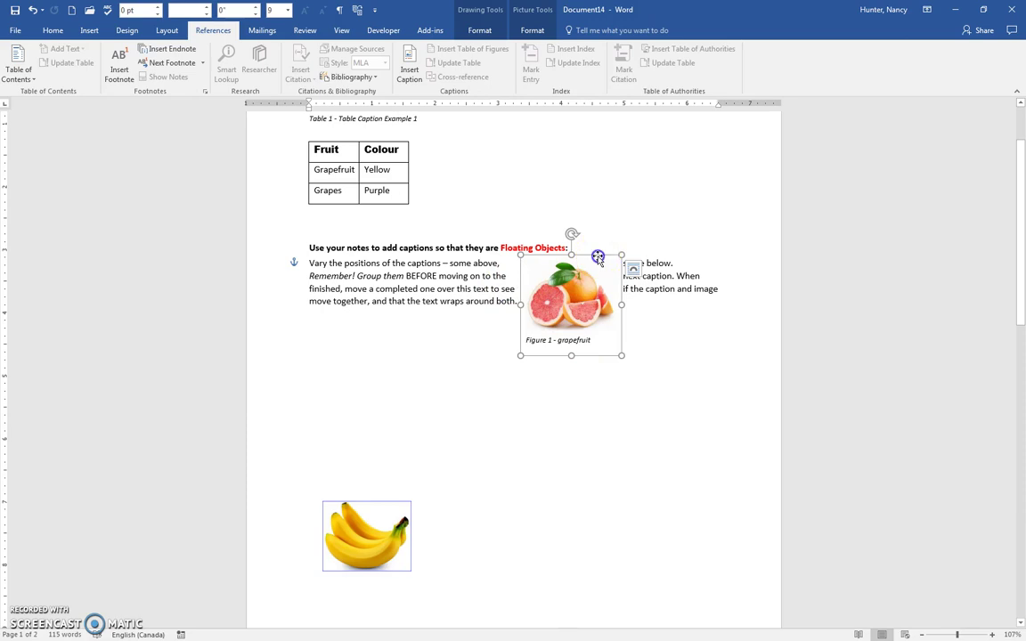
{"action": "left_click_drag", "start_coordinate": [576, 273], "coordinate": [386, 348]}
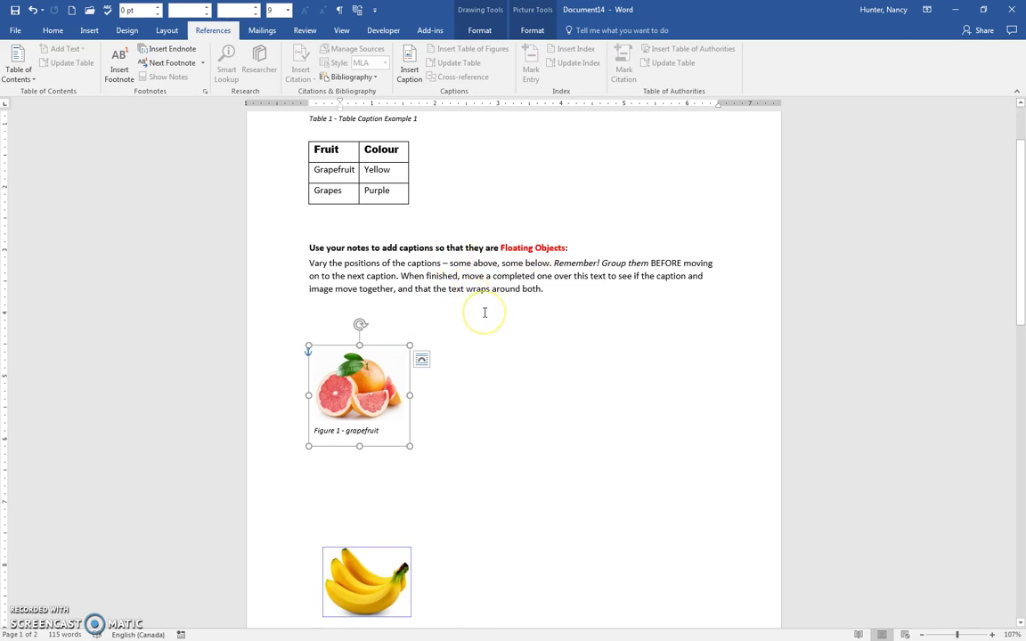
Give the banana picture Square text wrapping so it becomes a floating object.
{"action": "scroll", "coordinate": [484, 313], "scroll_direction": "down", "scroll_amount": 6}
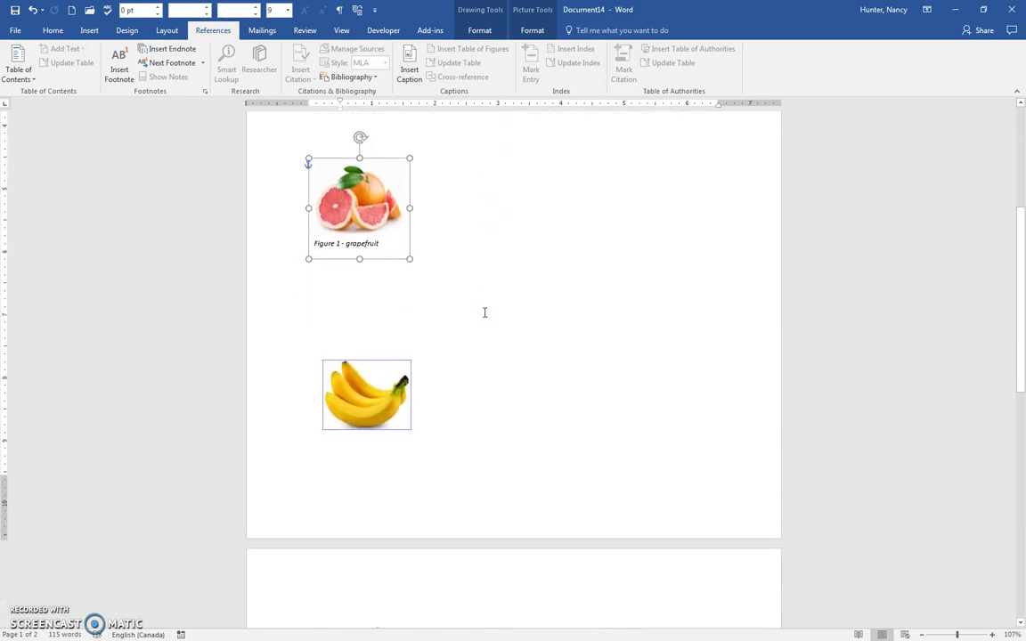
{"action": "scroll", "coordinate": [484, 312], "scroll_direction": "up", "scroll_amount": 2}
{"action": "left_click", "coordinate": [450, 300]}
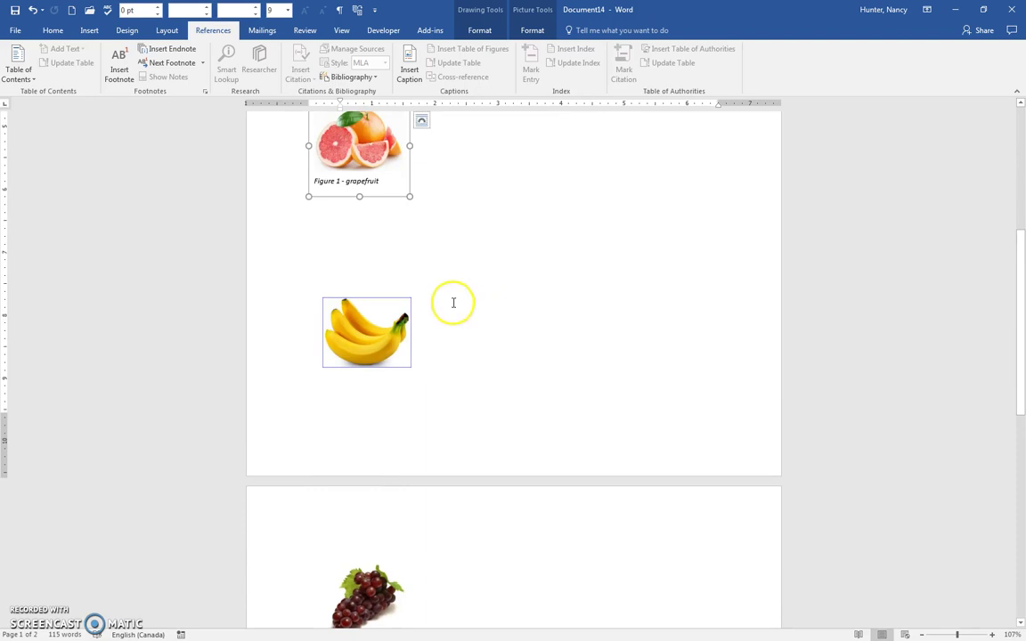
{"action": "scroll", "coordinate": [486, 323], "scroll_direction": "up", "scroll_amount": 3}
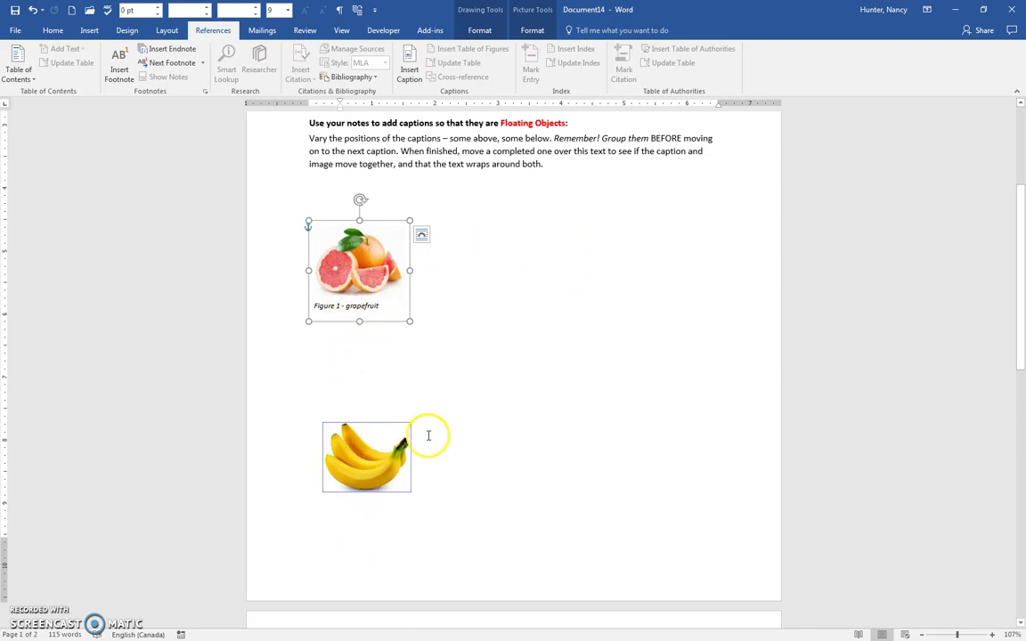
{"action": "left_click", "coordinate": [387, 429]}
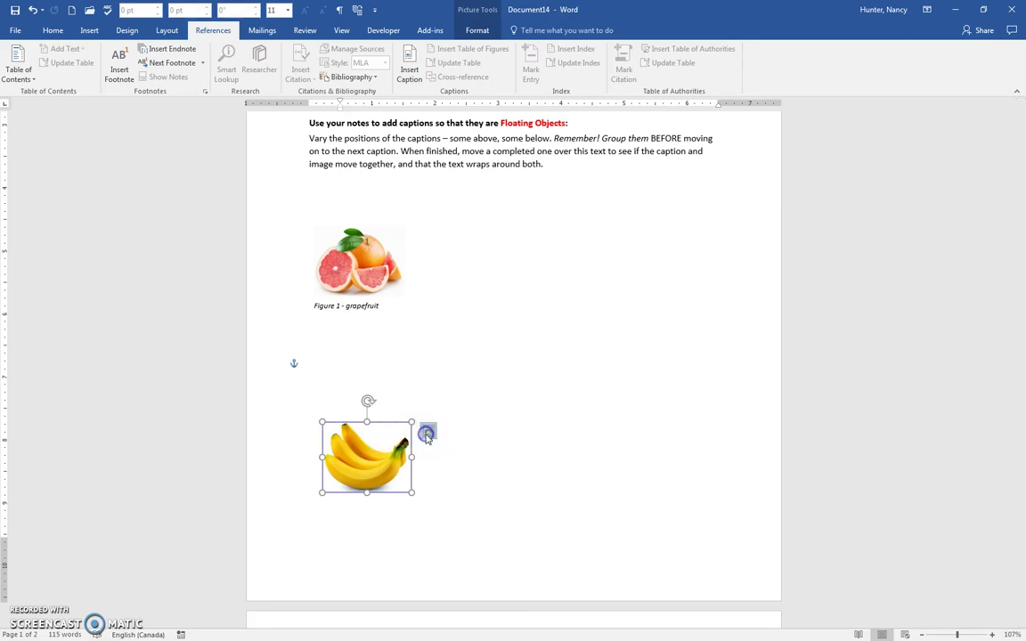
{"action": "left_click", "coordinate": [427, 434]}
{"action": "left_click", "coordinate": [488, 524]}
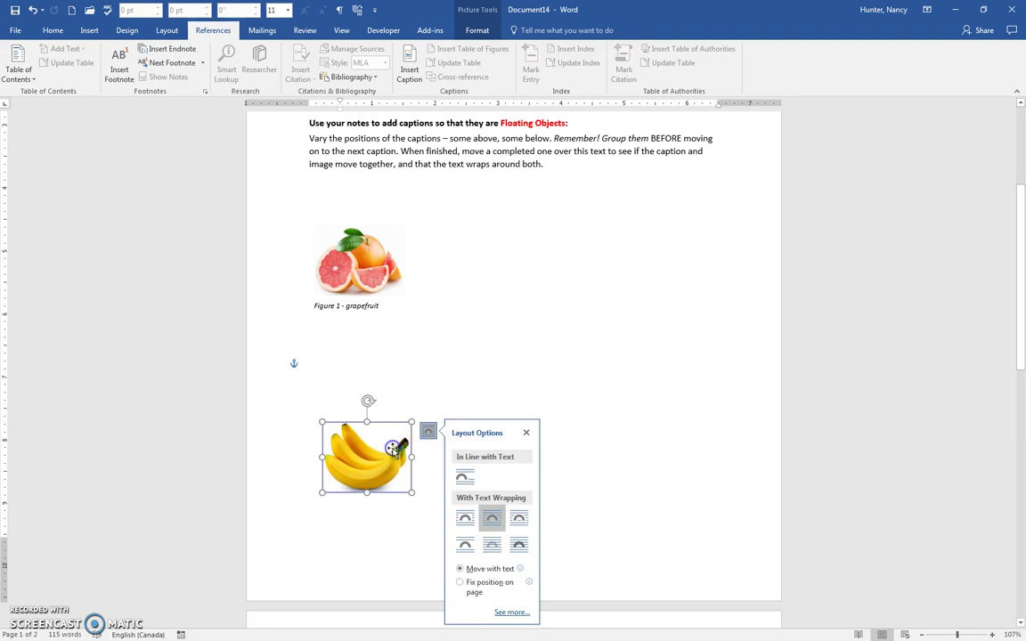
{"action": "left_click", "coordinate": [433, 365]}
{"action": "left_click", "coordinate": [380, 436]}
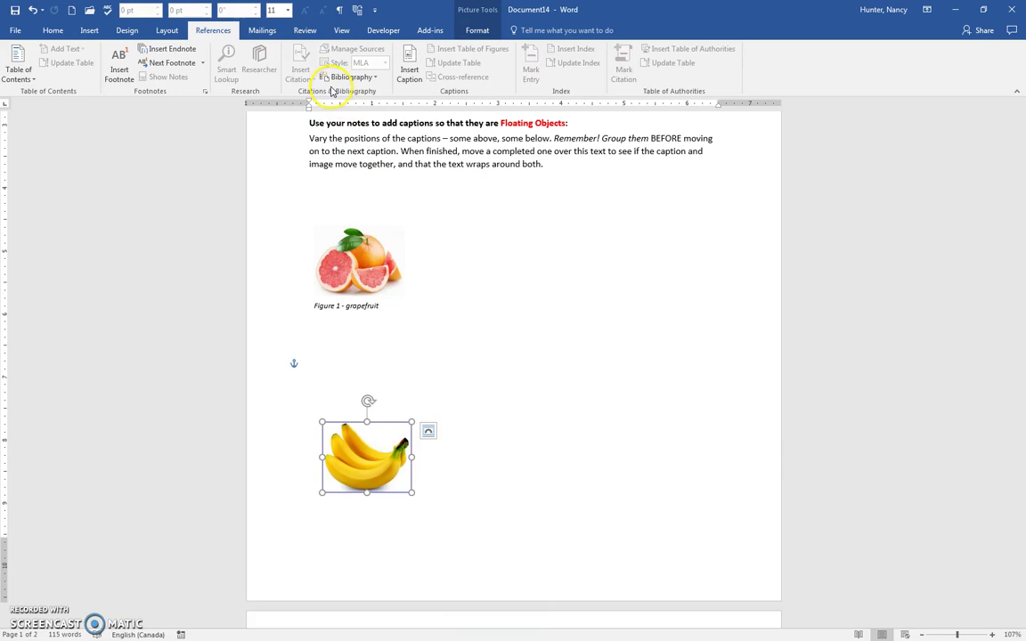
Insert the caption 'Figure 2 - bananas' positioned above the banana picture.
{"action": "left_click", "coordinate": [408, 71]}
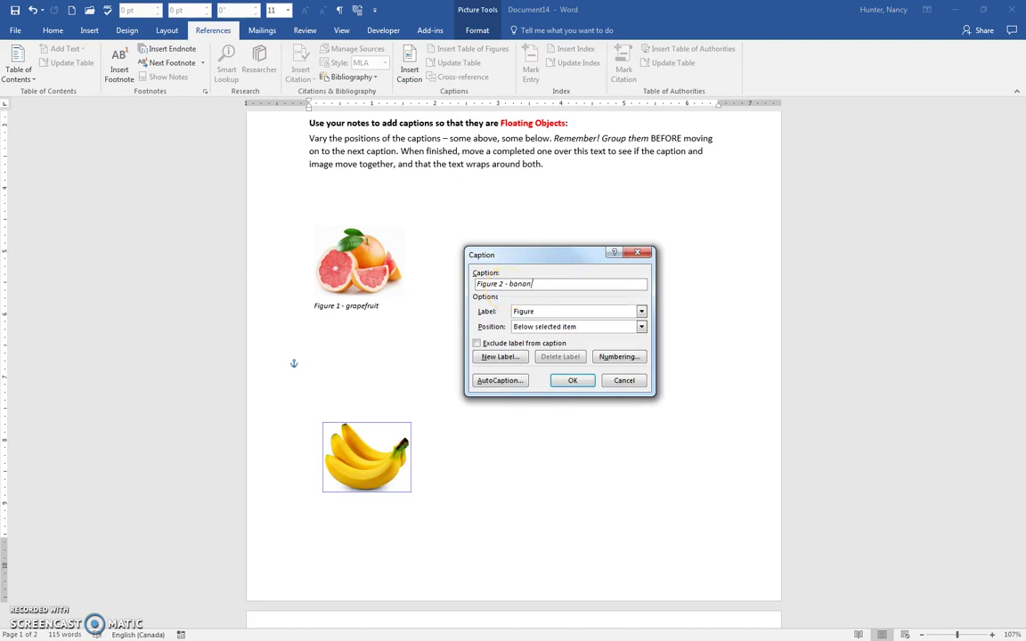
{"action": "left_click", "coordinate": [641, 327]}
{"action": "left_click", "coordinate": [584, 338]}
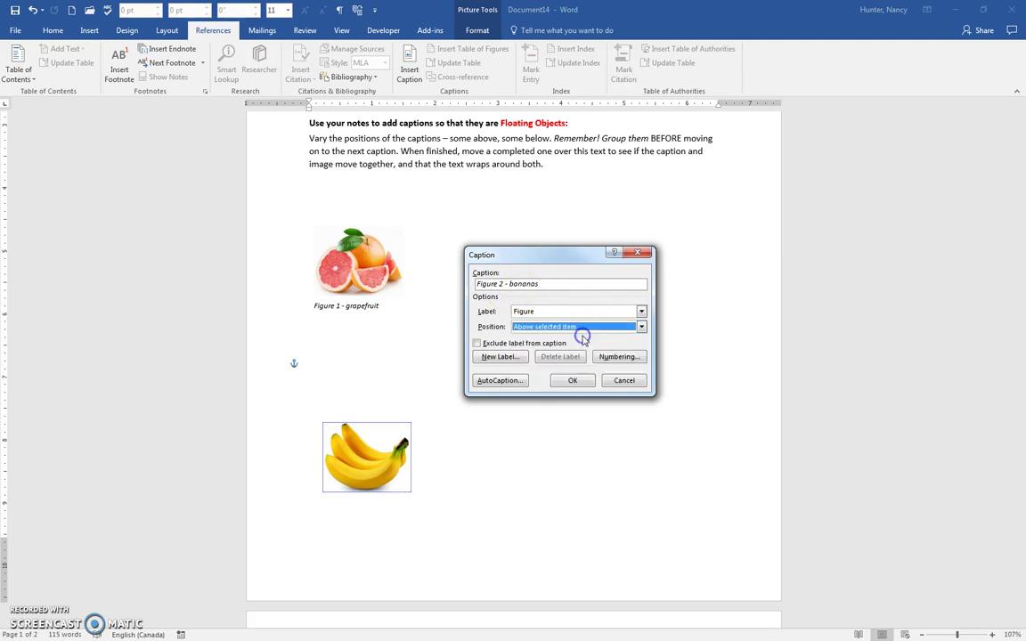
{"action": "left_click", "coordinate": [574, 381]}
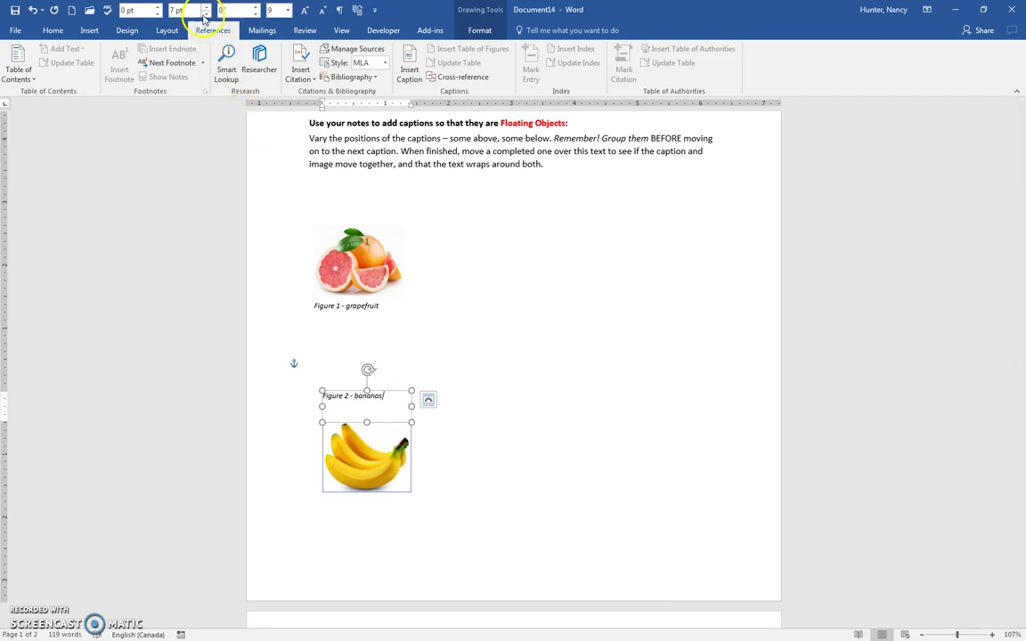
Nudge the 'Figure 2 - bananas' caption box into place and send it to back.
{"action": "left_click", "coordinate": [167, 31]}
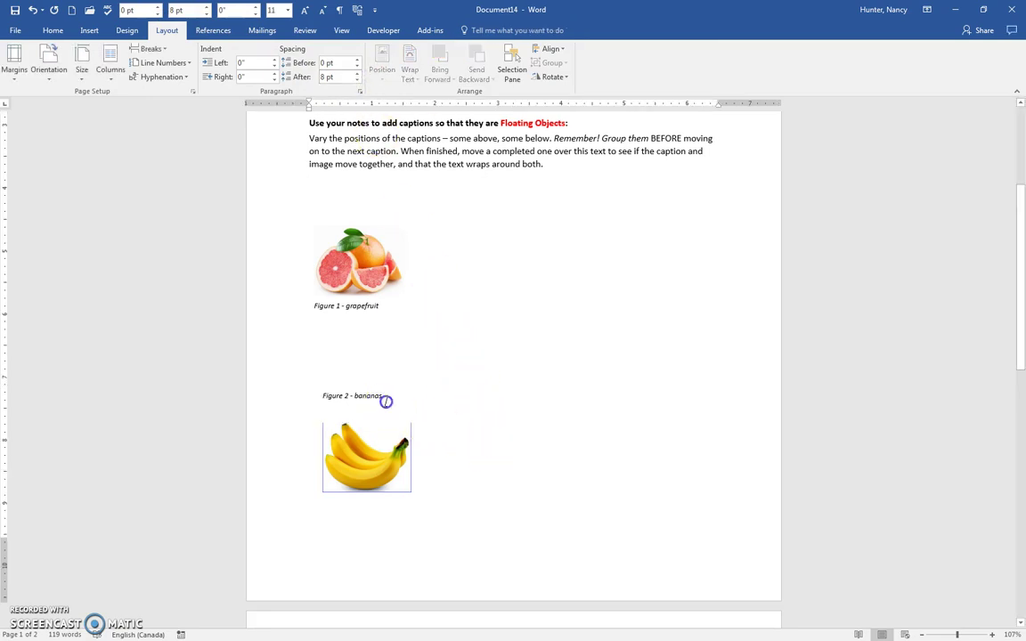
{"action": "left_click", "coordinate": [387, 398]}
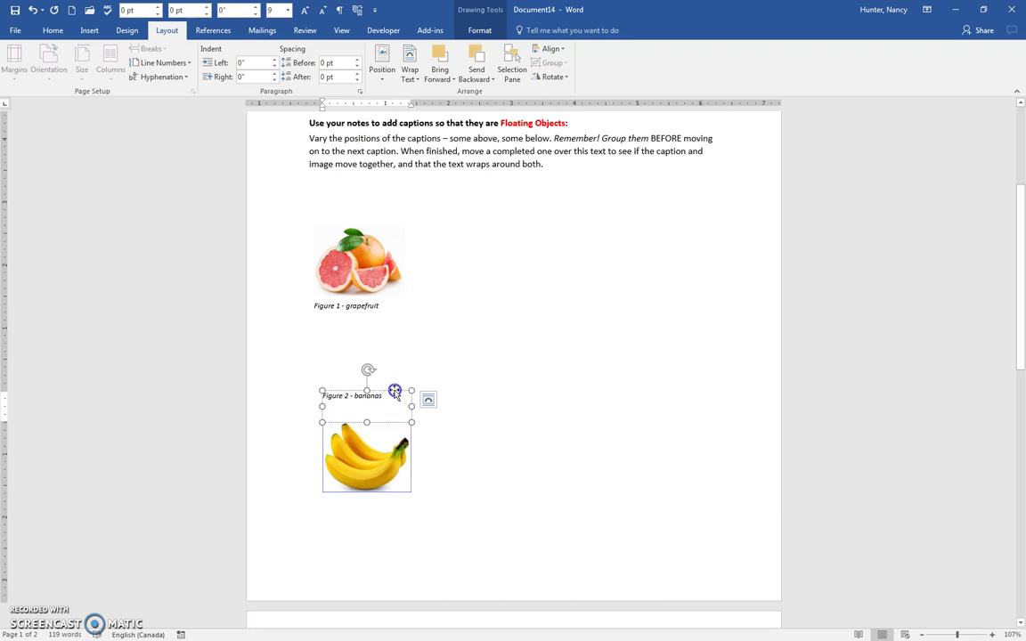
{"action": "left_click_drag", "start_coordinate": [394, 392], "coordinate": [394, 403]}
{"action": "right_click", "coordinate": [394, 405]}
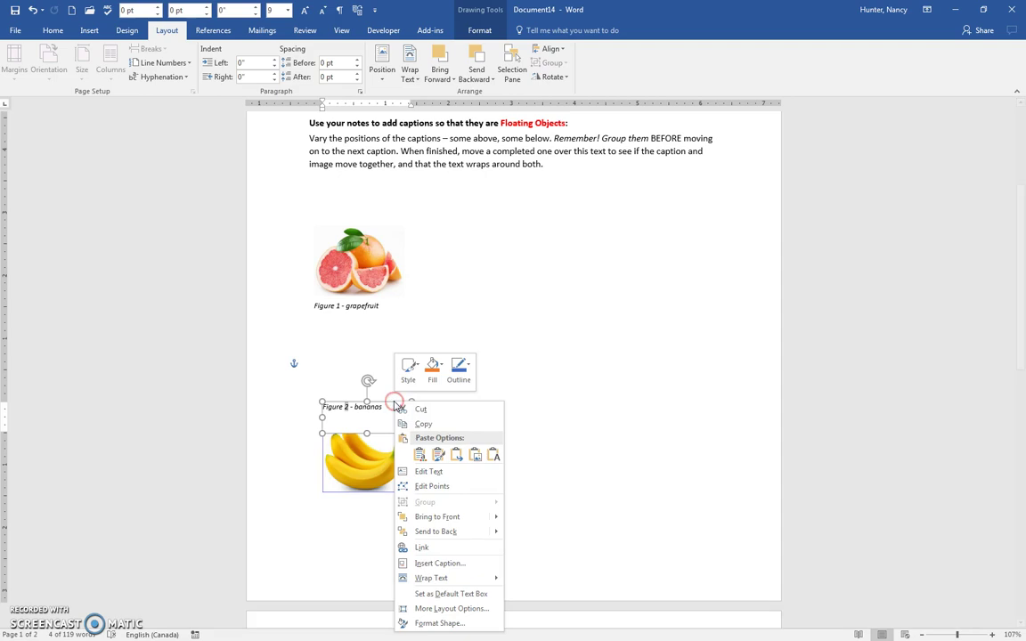
{"action": "left_click", "coordinate": [436, 531]}
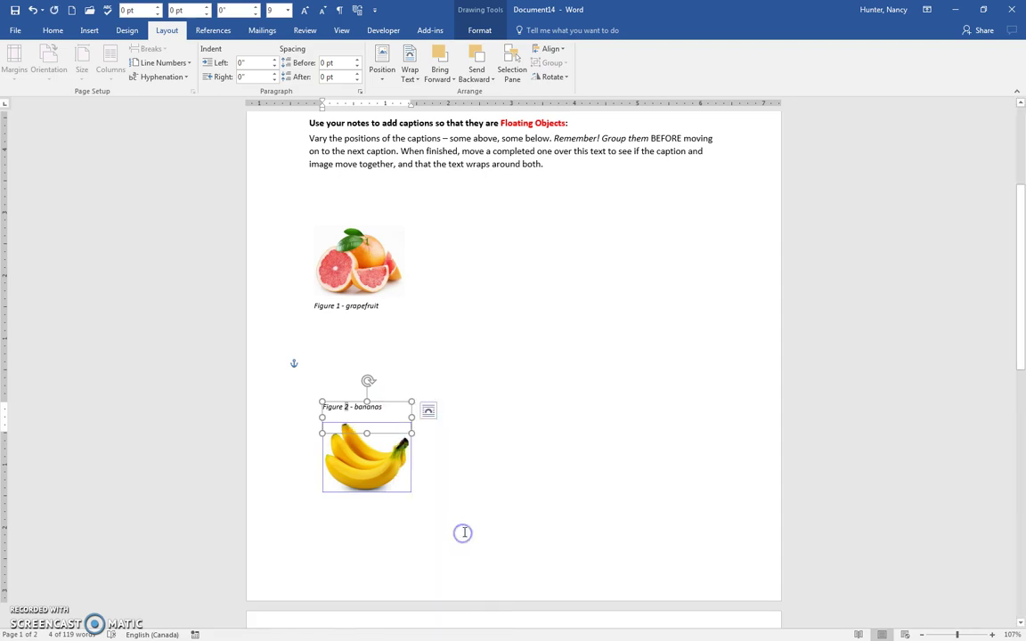
{"action": "left_click", "coordinate": [469, 513]}
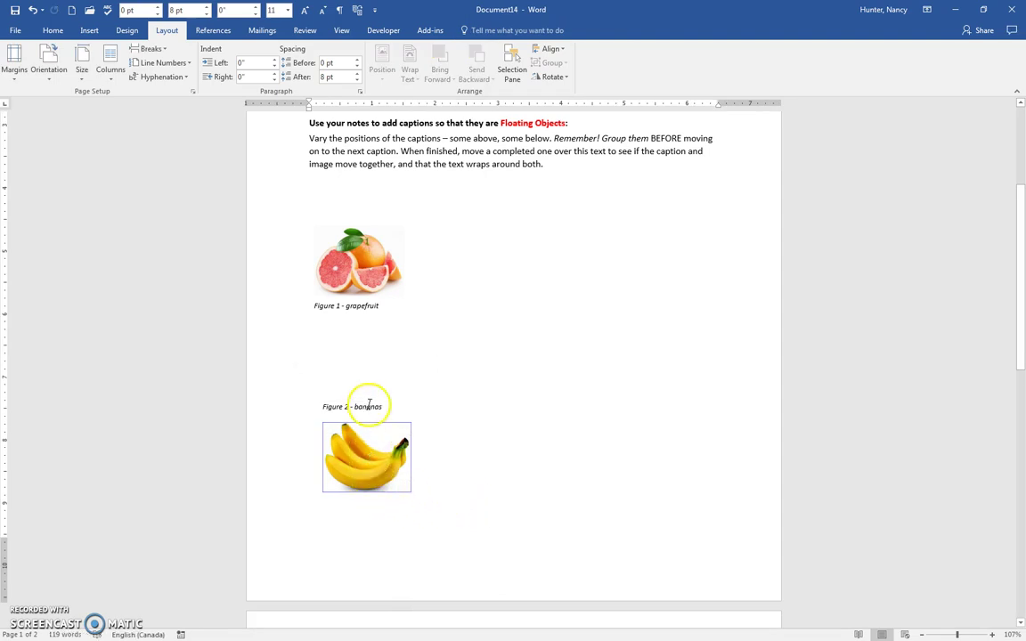
Group the bananas caption box and the banana picture into one object.
{"action": "left_click", "coordinate": [369, 404]}
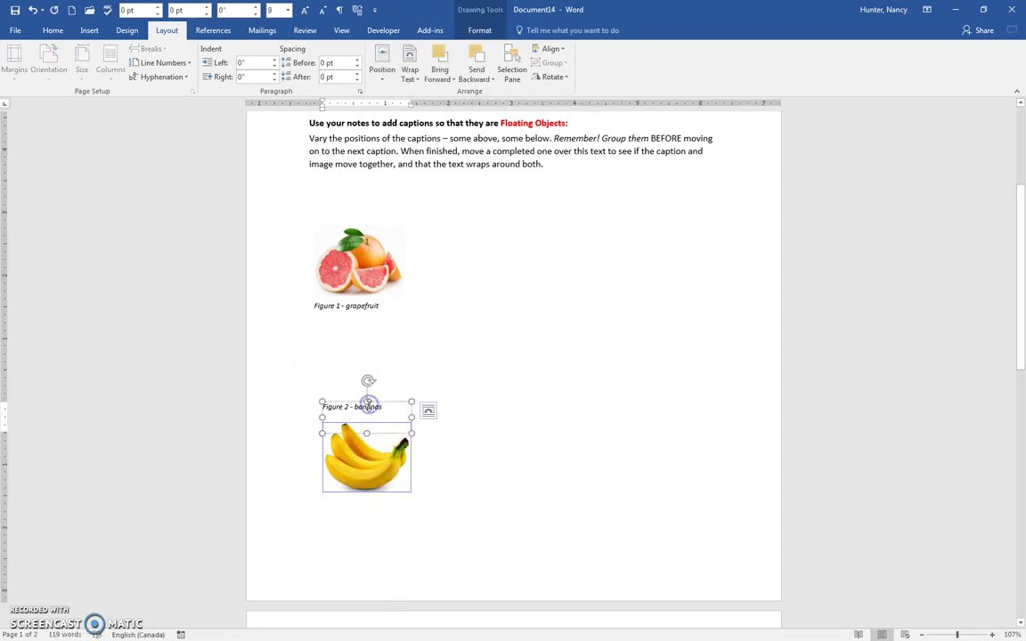
{"action": "left_click", "coordinate": [406, 479], "text": "shift"}
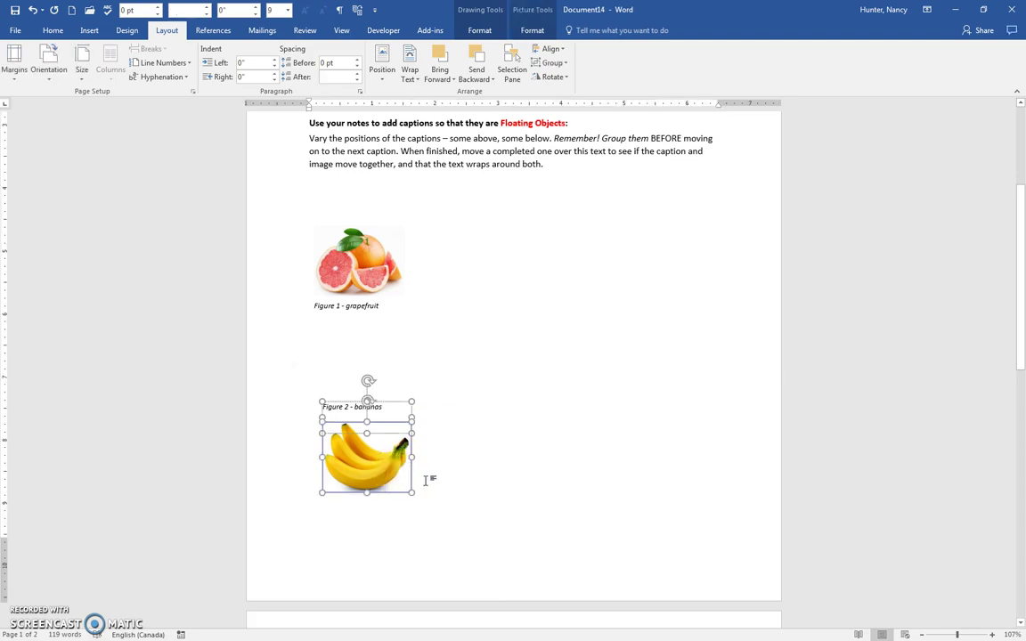
{"action": "right_click", "coordinate": [379, 453]}
{"action": "mouse_move", "coordinate": [443, 523]}
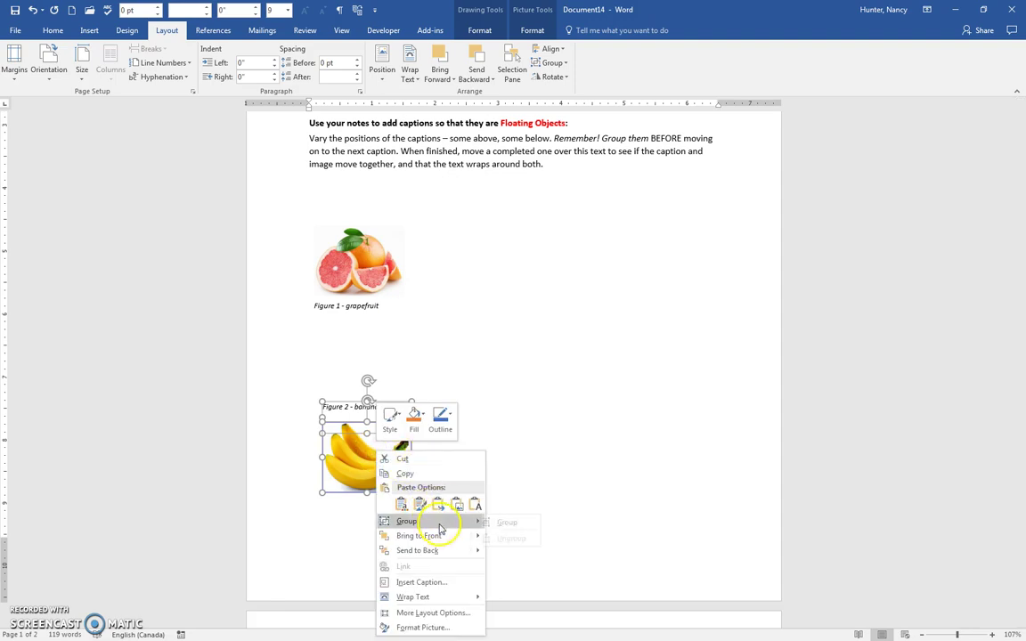
{"action": "left_click", "coordinate": [503, 522]}
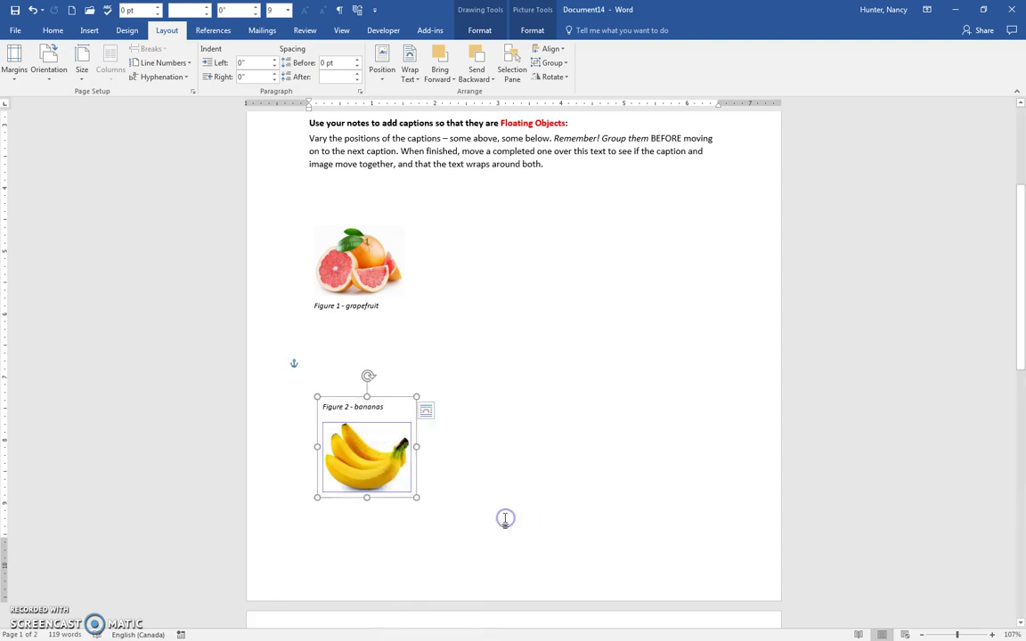
Move the banana group slightly higher on the page.
{"action": "left_click", "coordinate": [485, 459]}
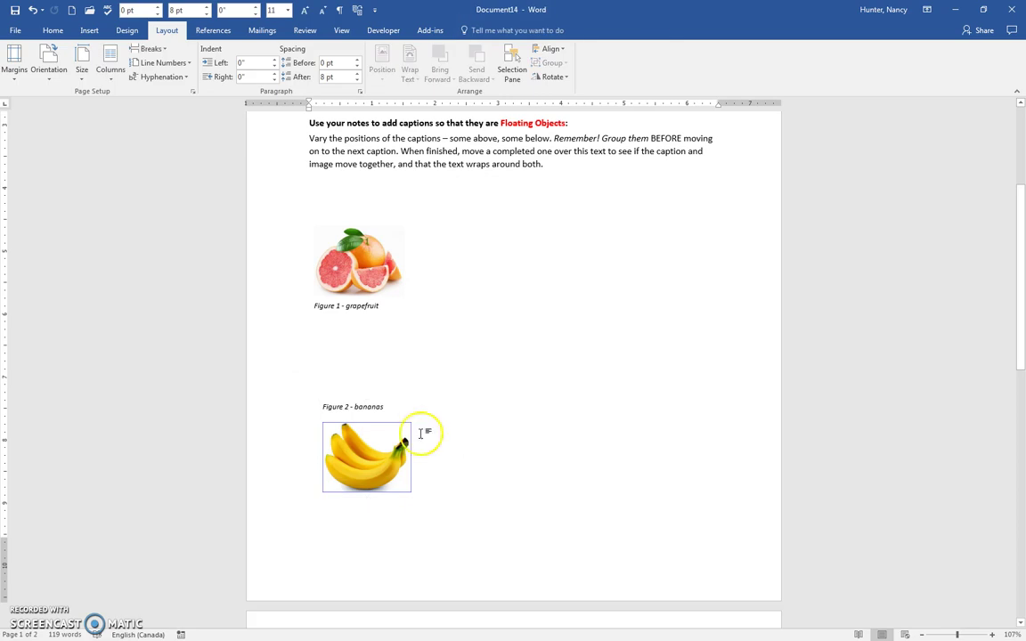
{"action": "left_click", "coordinate": [378, 408]}
{"action": "left_click", "coordinate": [418, 477]}
{"action": "left_click", "coordinate": [394, 427]}
{"action": "left_click", "coordinate": [400, 402]}
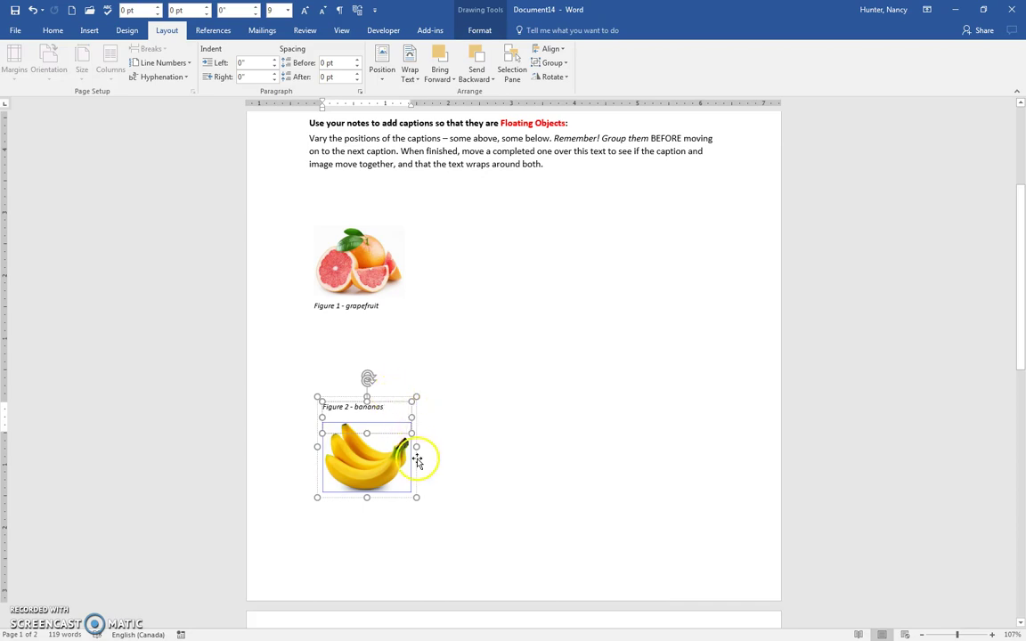
{"action": "left_click_drag", "start_coordinate": [419, 453], "coordinate": [417, 418]}
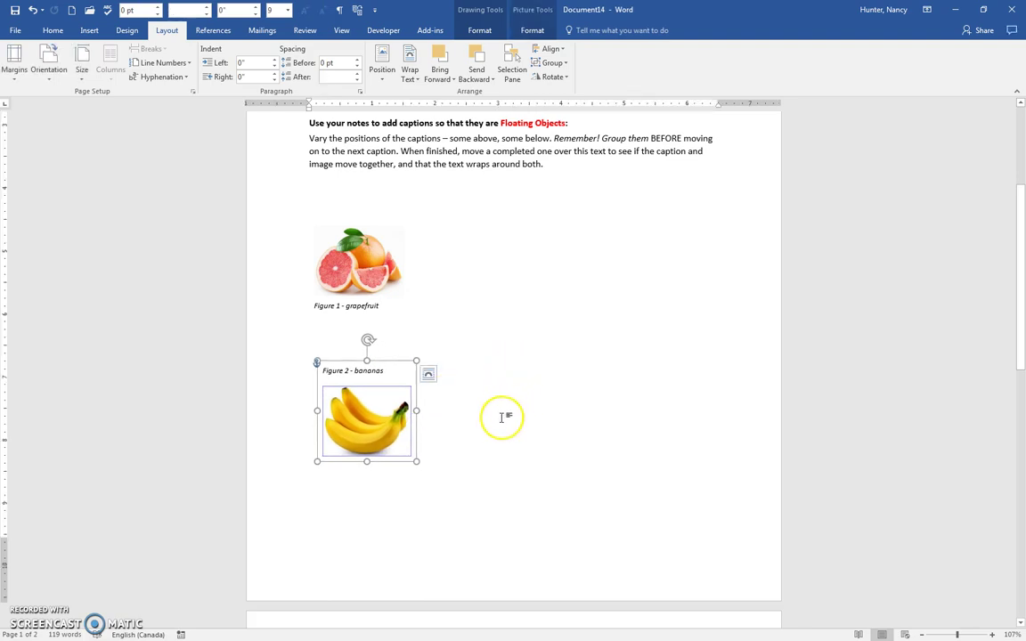
Give the grapes picture square text wrapping.
{"action": "scroll", "coordinate": [492, 425], "scroll_direction": "down", "scroll_amount": 6}
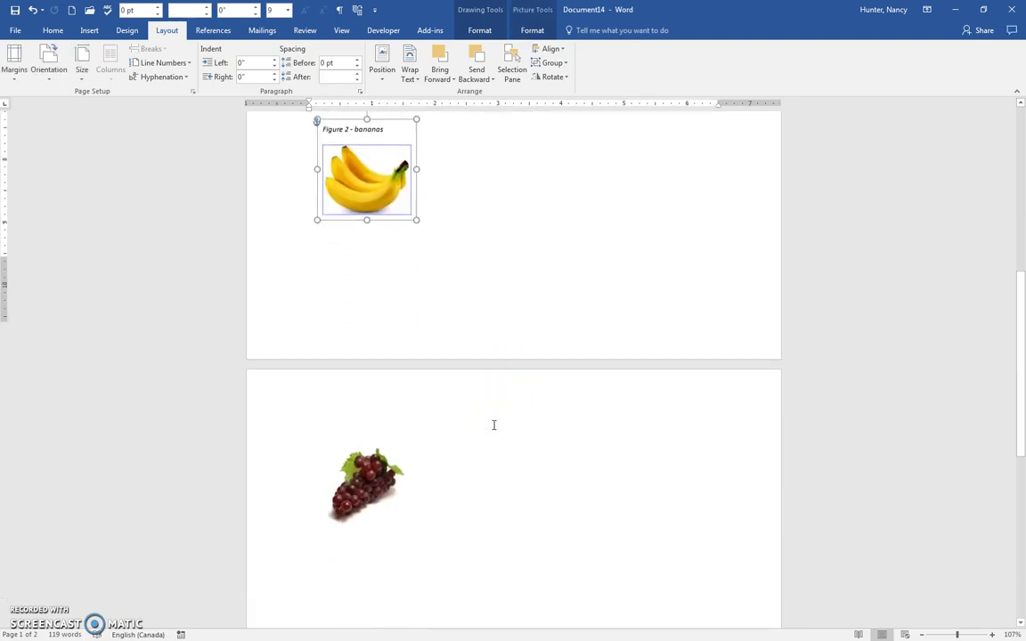
{"action": "scroll", "coordinate": [479, 443], "scroll_direction": "down", "scroll_amount": 1}
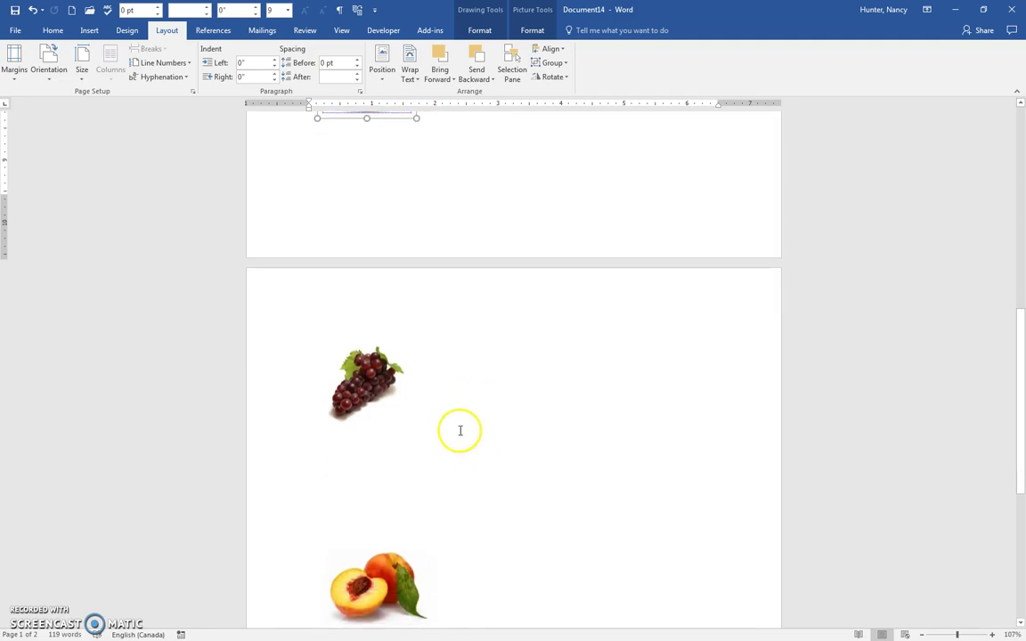
{"action": "left_click", "coordinate": [381, 403]}
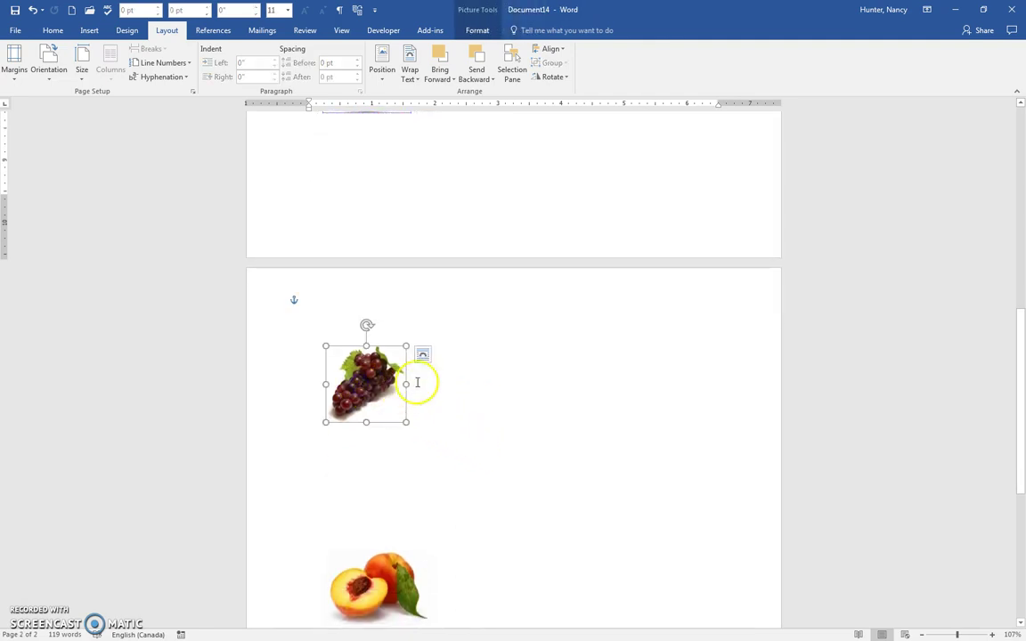
{"action": "left_click", "coordinate": [422, 356]}
{"action": "left_click", "coordinate": [488, 439]}
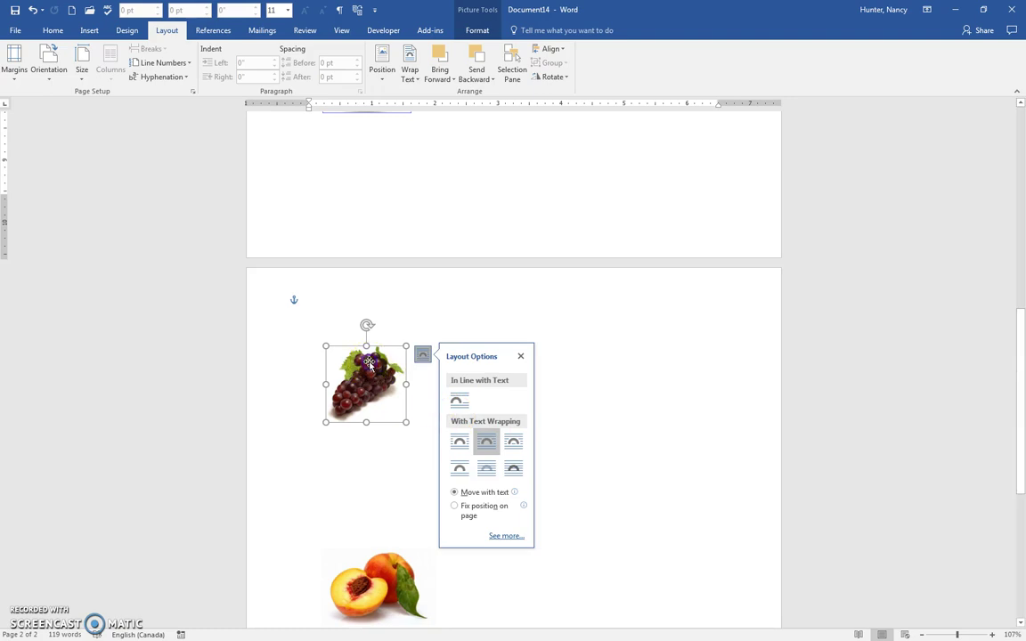
{"action": "left_click", "coordinate": [418, 408]}
{"action": "left_click", "coordinate": [375, 387]}
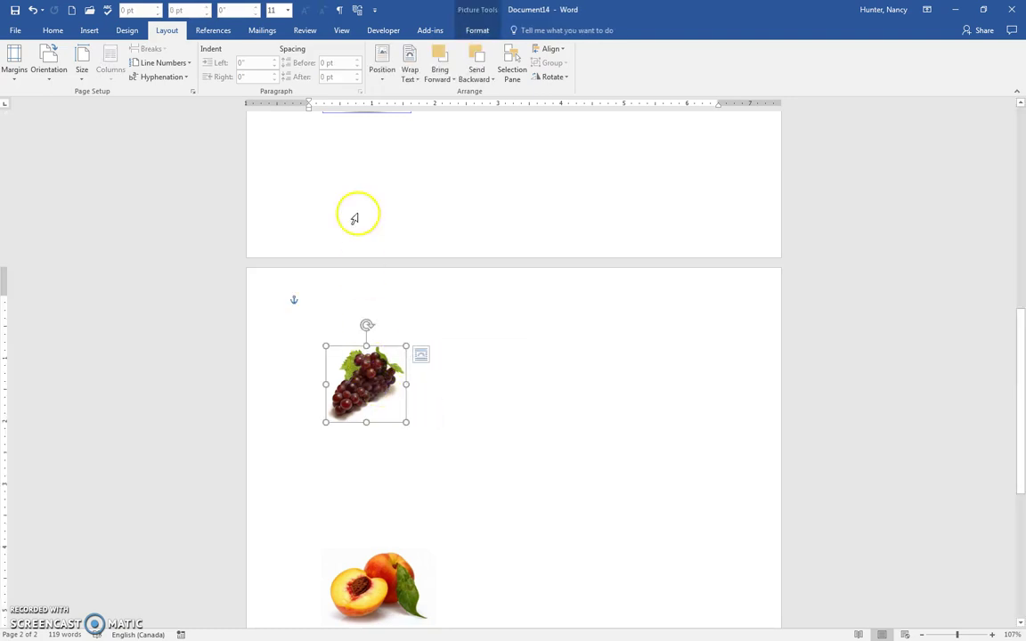
Create a 'Fruit' caption label and insert 'Fruit 1 - grapes' below the grapes picture.
{"action": "left_click", "coordinate": [218, 31]}
{"action": "left_click", "coordinate": [407, 67]}
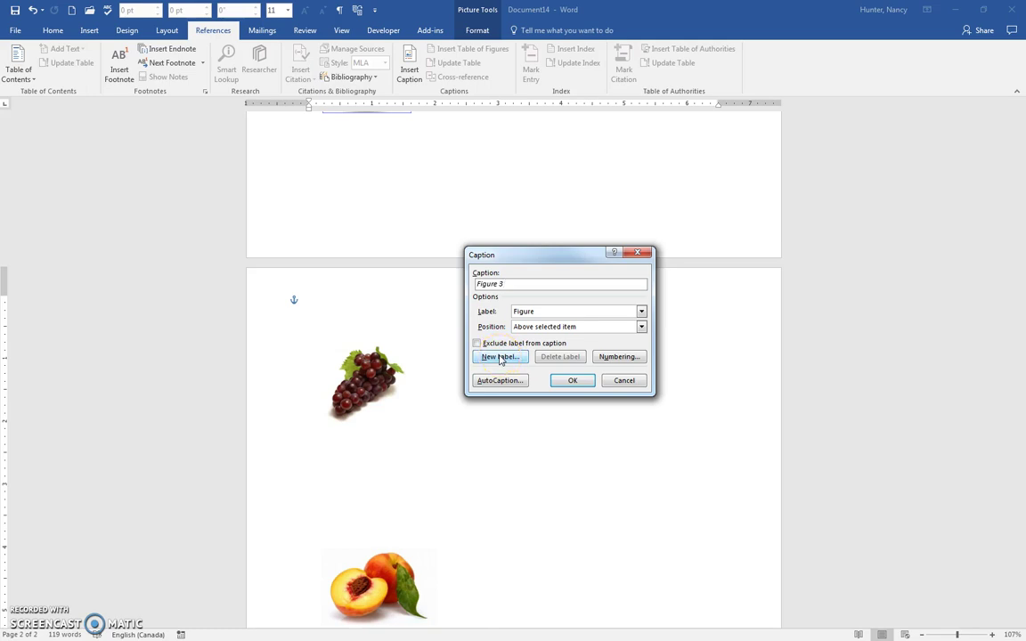
{"action": "left_click", "coordinate": [501, 358]}
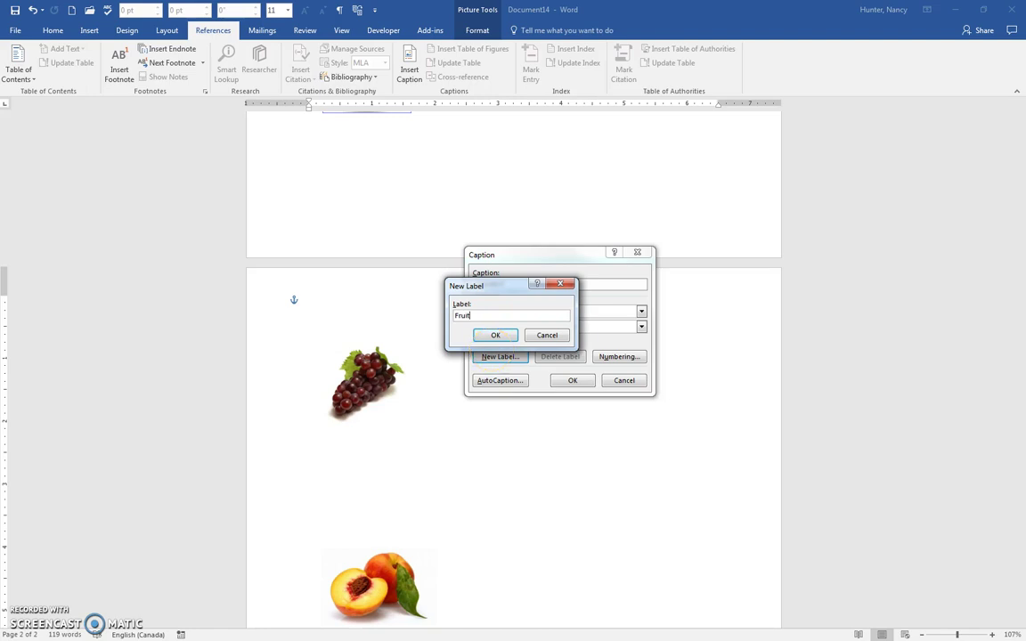
{"action": "left_click", "coordinate": [496, 334]}
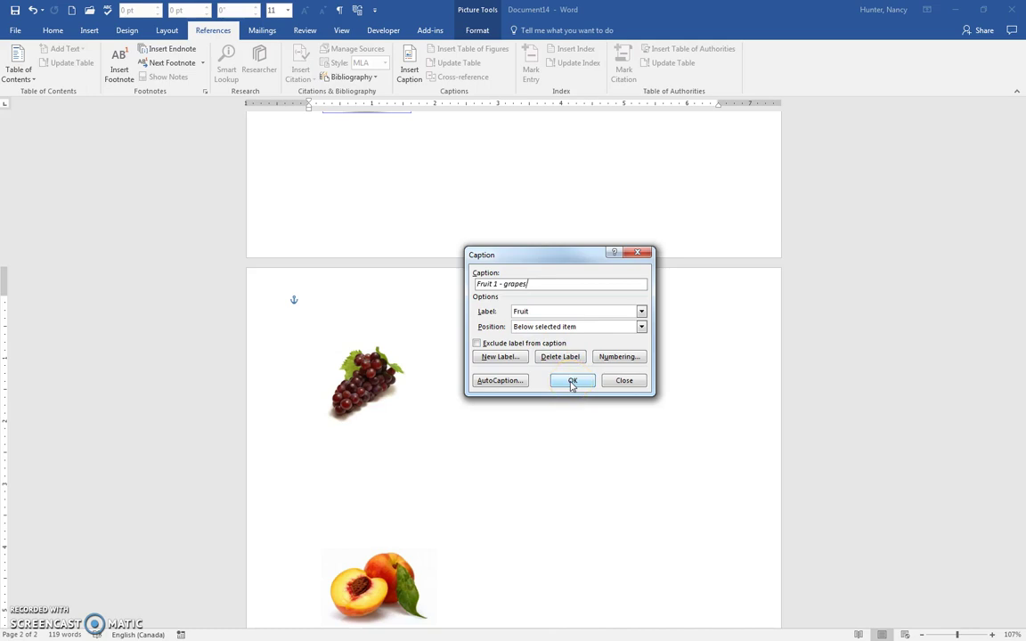
{"action": "left_click", "coordinate": [571, 383]}
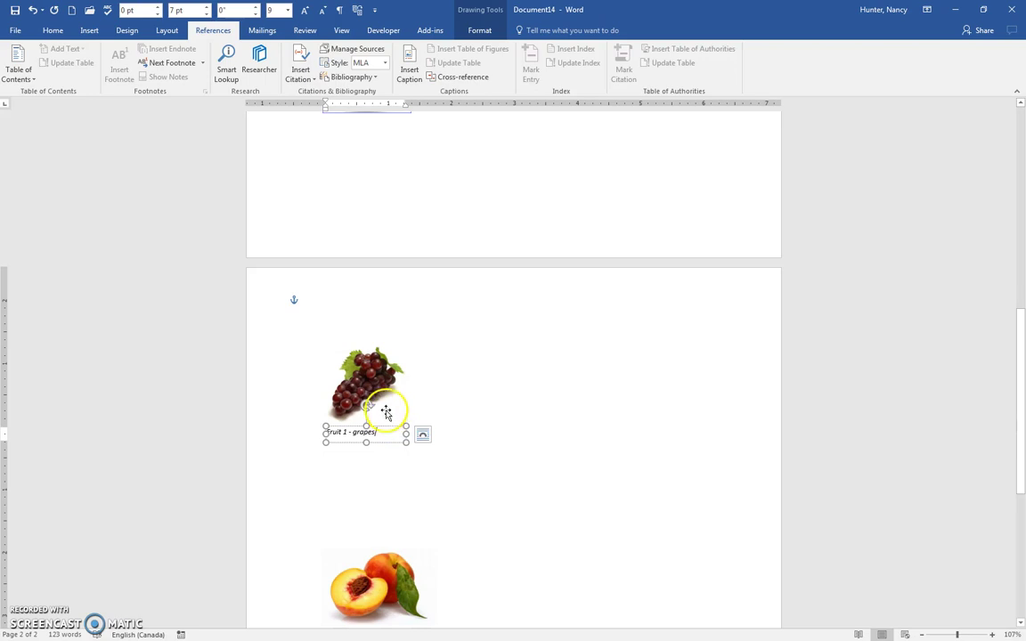
Group the grapes picture with its 'Fruit 1 - grapes' caption as one object.
{"action": "left_click", "coordinate": [372, 385]}
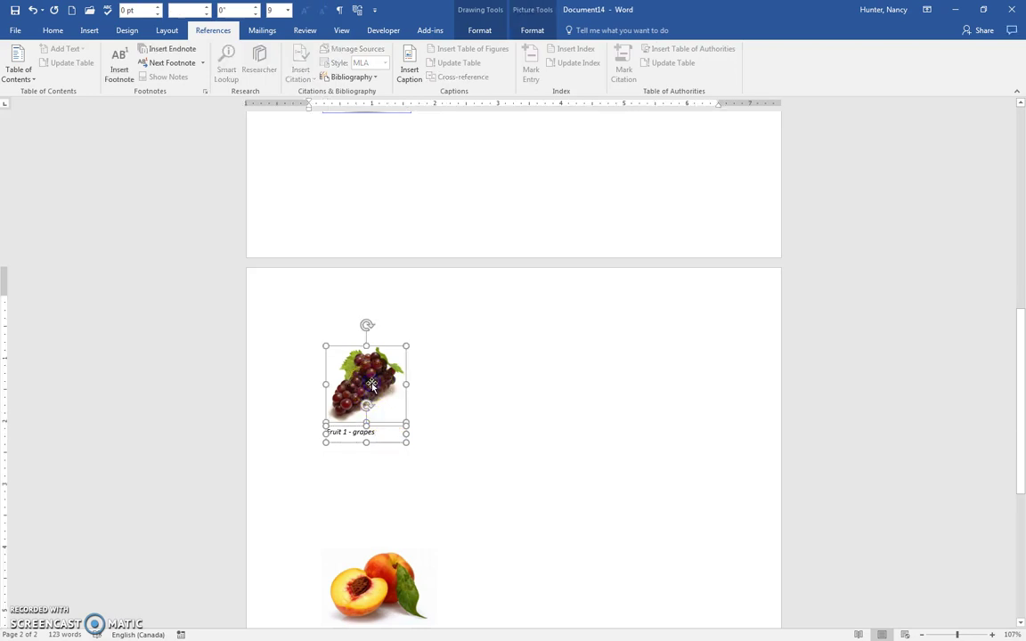
{"action": "right_click", "coordinate": [372, 385]}
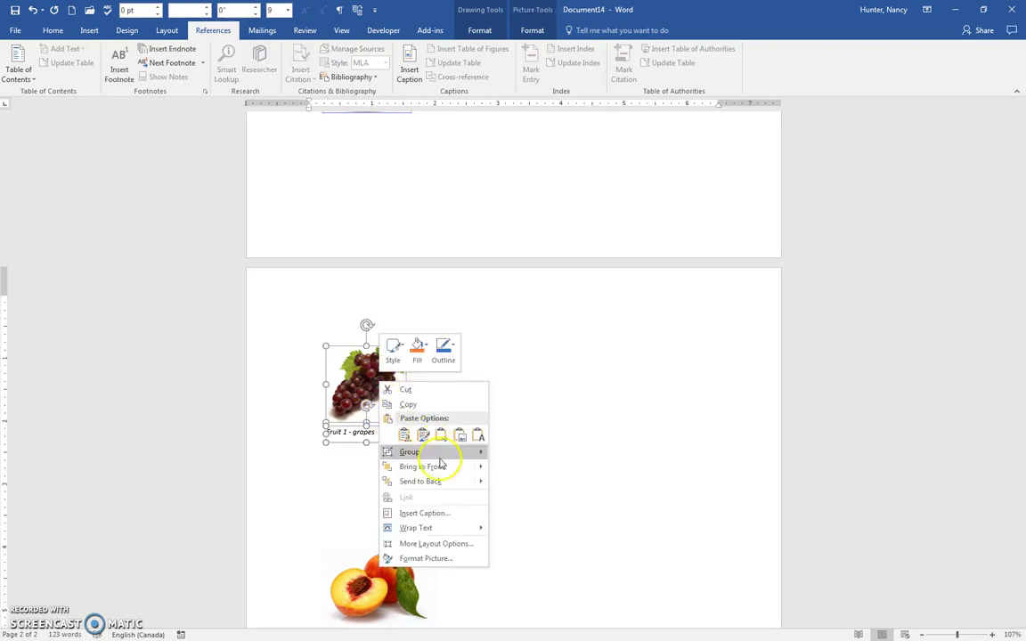
{"action": "mouse_move", "coordinate": [458, 451]}
{"action": "left_click", "coordinate": [510, 451]}
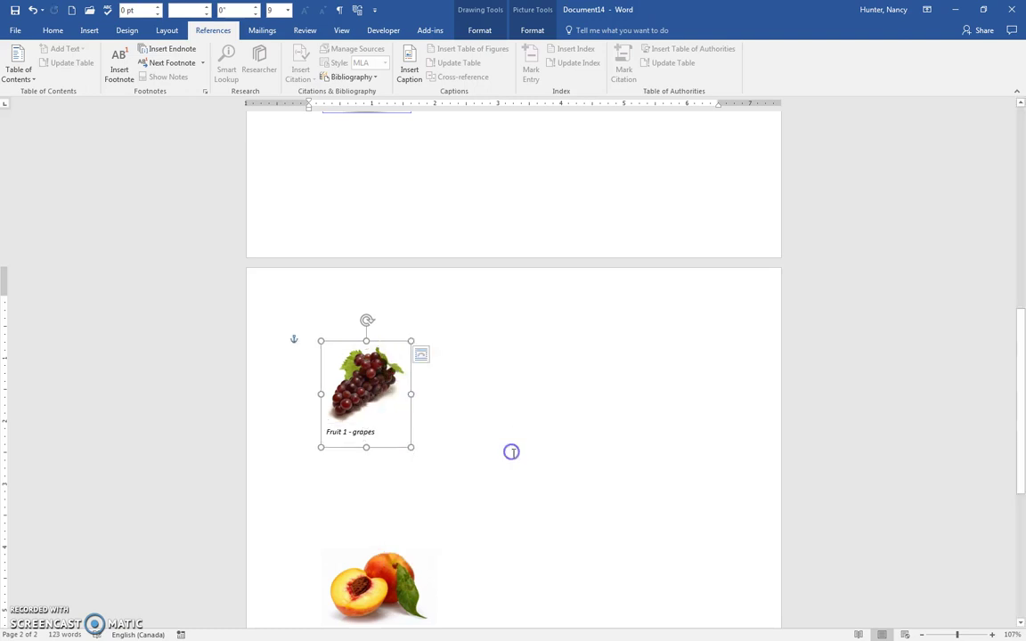
{"action": "left_click", "coordinate": [510, 460]}
{"action": "scroll", "coordinate": [510, 458], "scroll_direction": "down", "scroll_amount": 5}
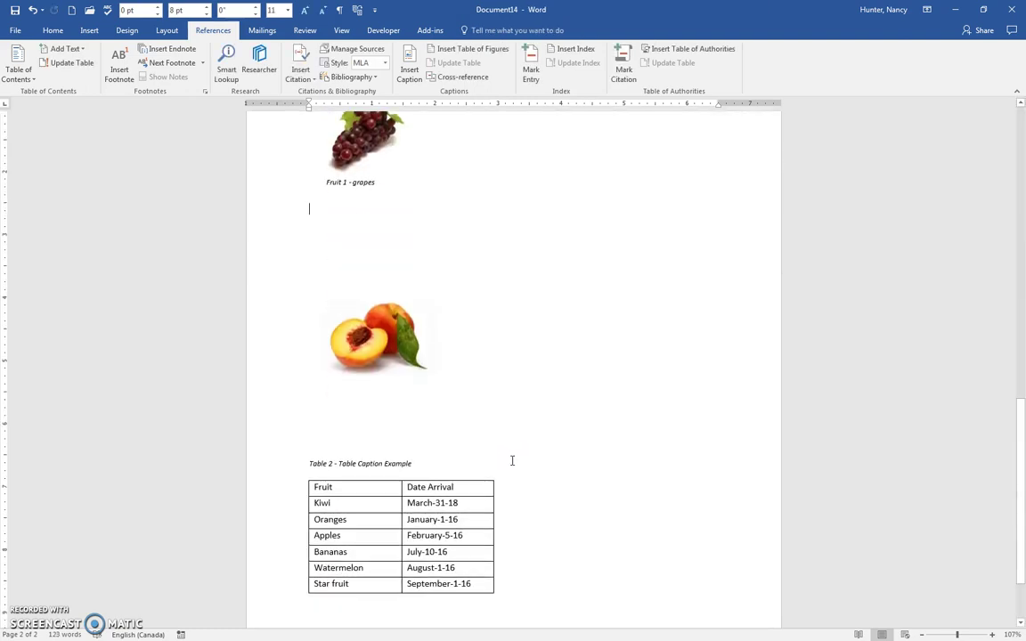